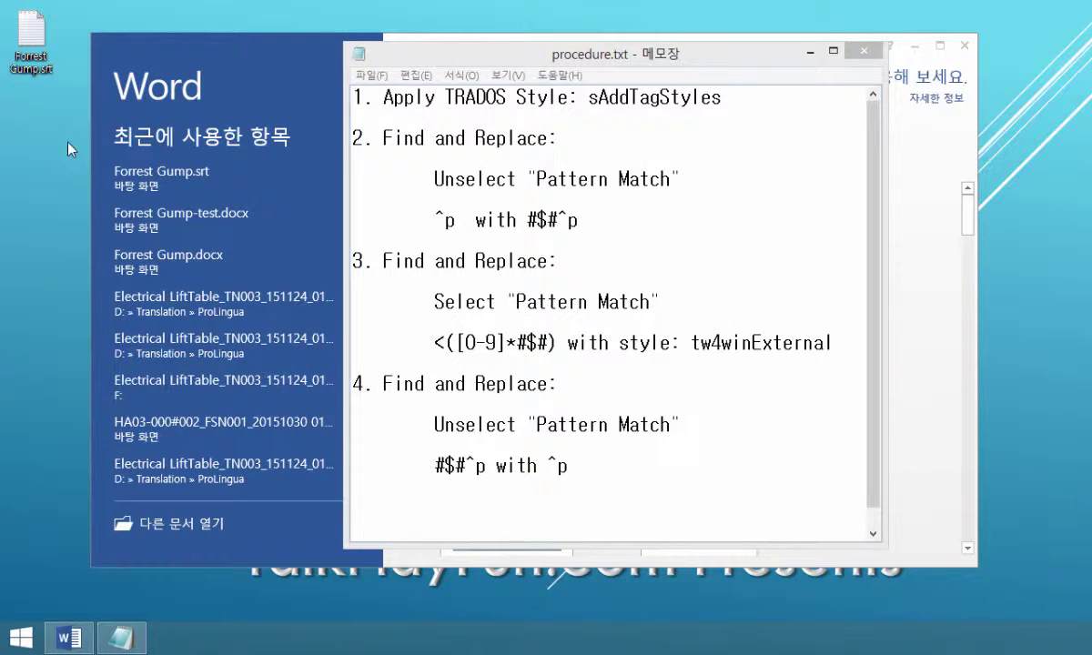
- Read the four-stage procedure in procedure.txt, covering the sAddTagStyles macro and the three find-and-replace passes, and put the notes away
{"action": "left_click", "coordinate": [40, 55]}
{"action": "left_click", "coordinate": [668, 180]}
{"action": "left_click", "coordinate": [590, 98]}
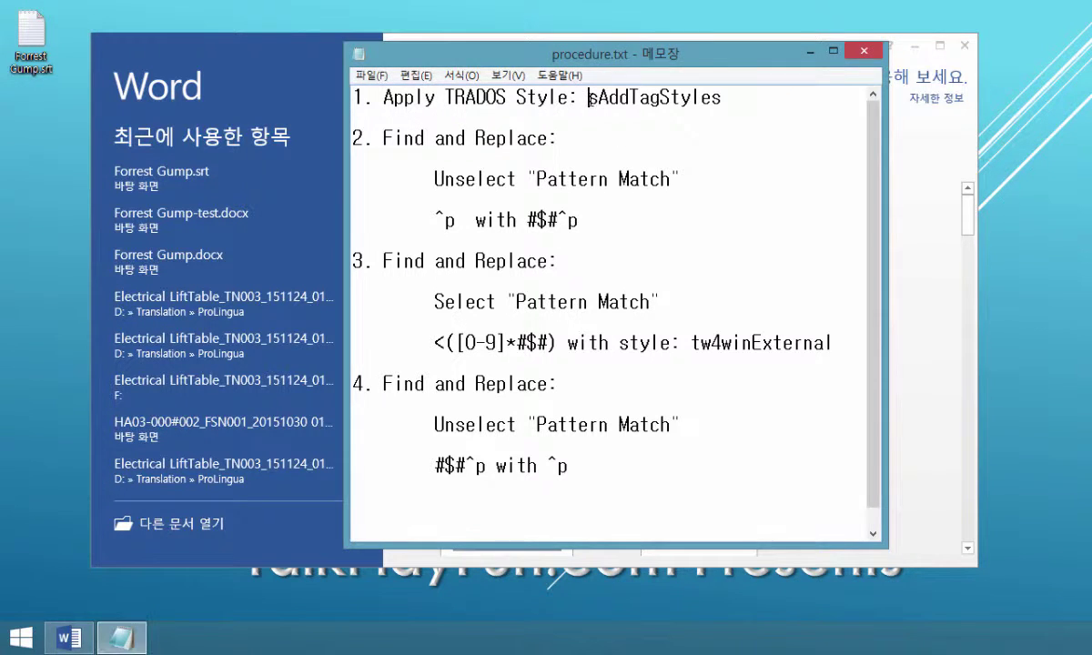
{"action": "left_click_drag", "start_coordinate": [592, 98], "coordinate": [700, 97]}
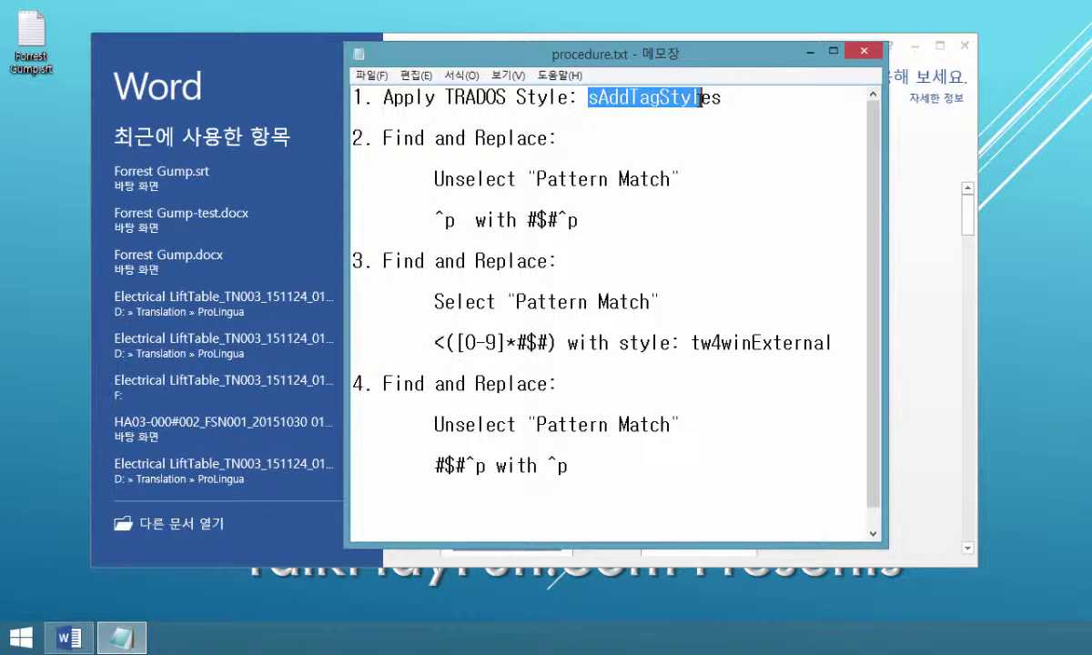
{"action": "left_click", "coordinate": [641, 132]}
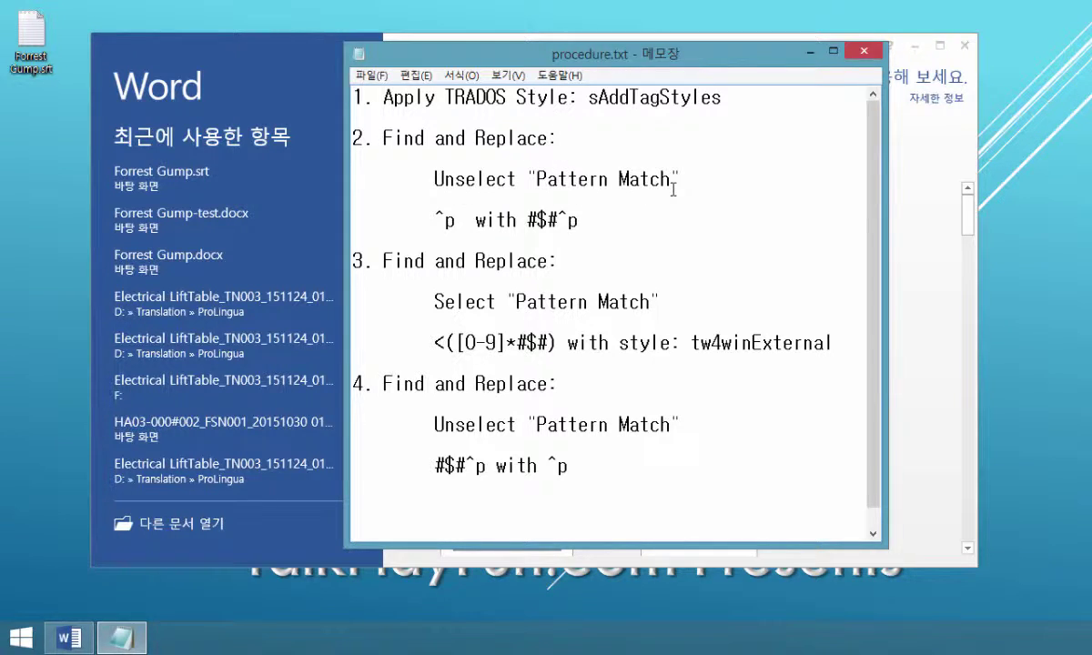
{"action": "left_click_drag", "start_coordinate": [456, 219], "coordinate": [435, 219]}
{"action": "left_click_drag", "start_coordinate": [526, 220], "coordinate": [579, 221]}
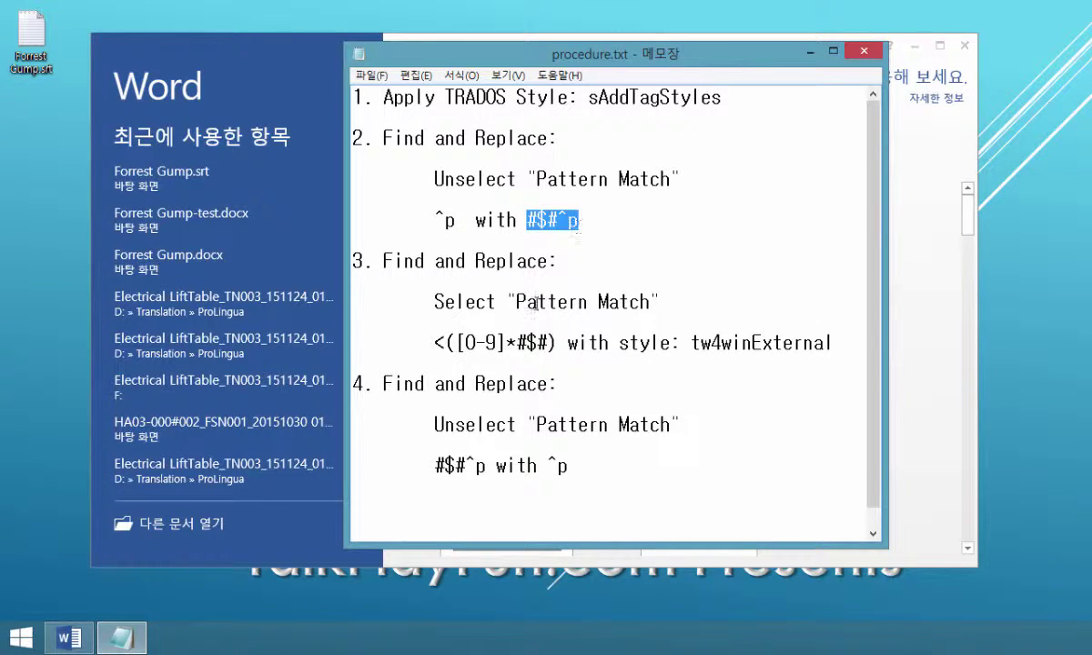
{"action": "left_click", "coordinate": [499, 271]}
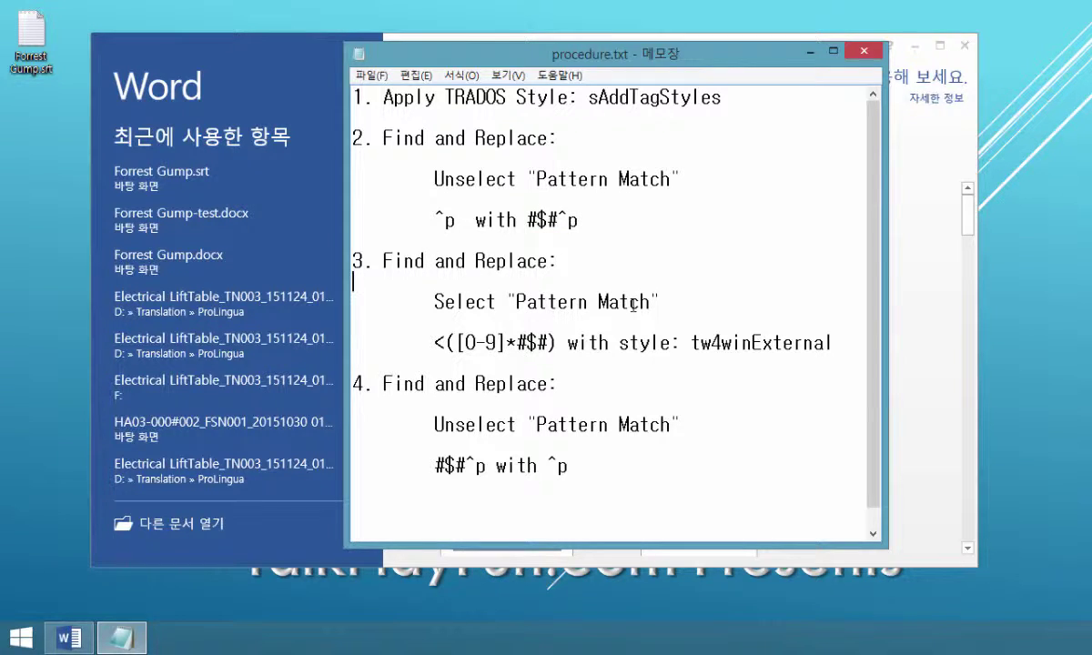
{"action": "left_click_drag", "start_coordinate": [558, 343], "coordinate": [433, 338]}
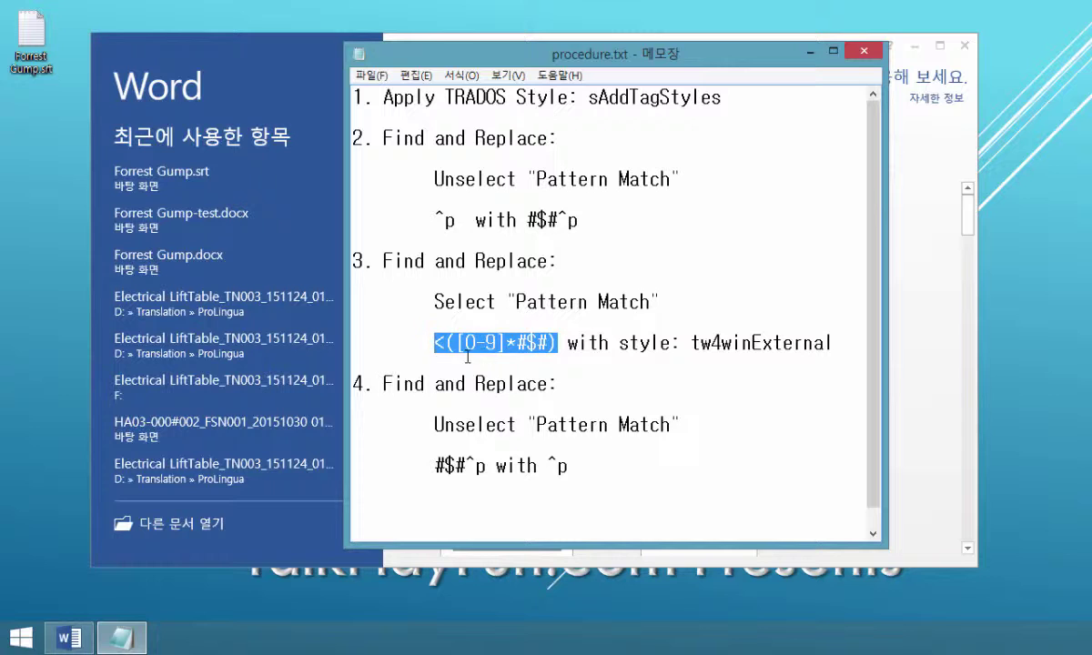
{"action": "left_click_drag", "start_coordinate": [691, 344], "coordinate": [827, 343]}
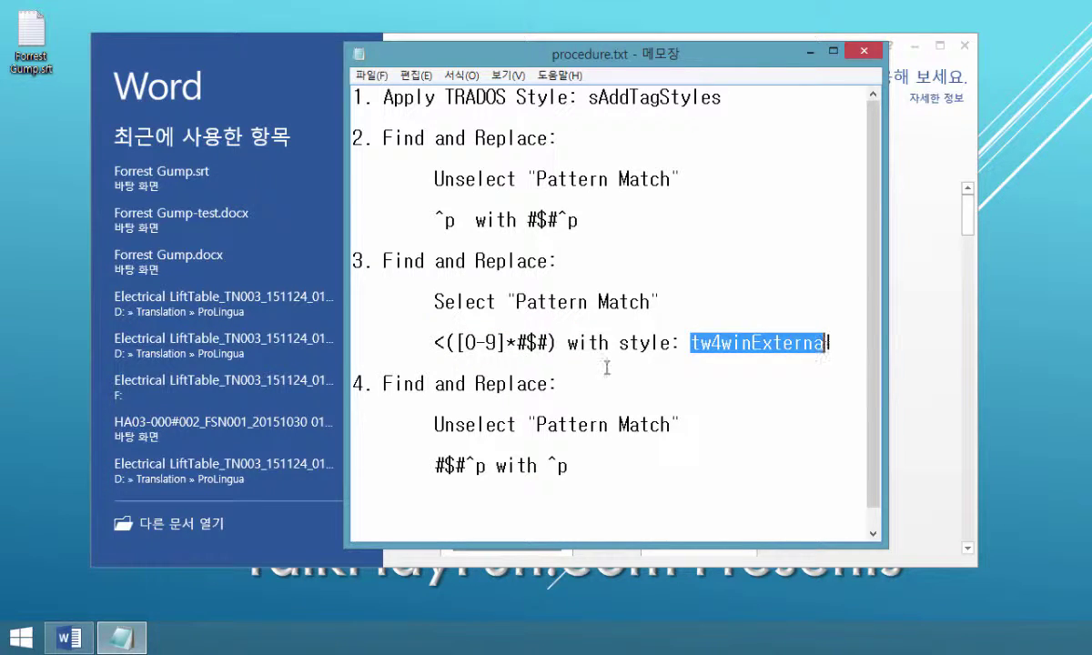
{"action": "left_click", "coordinate": [576, 369]}
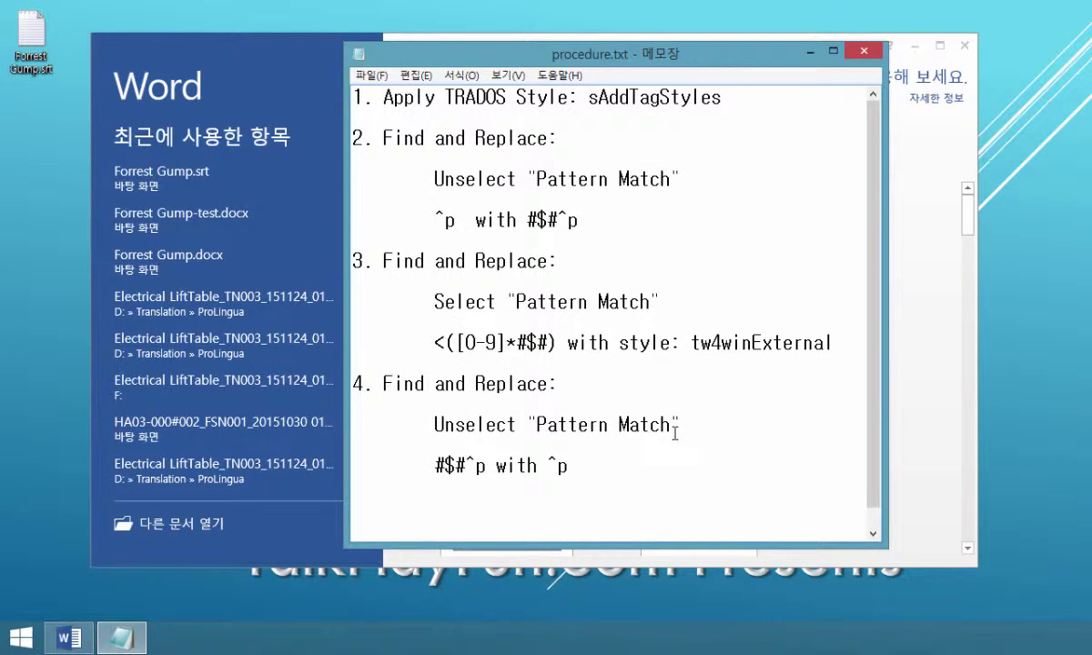
{"action": "left_click_drag", "start_coordinate": [483, 467], "coordinate": [431, 462]}
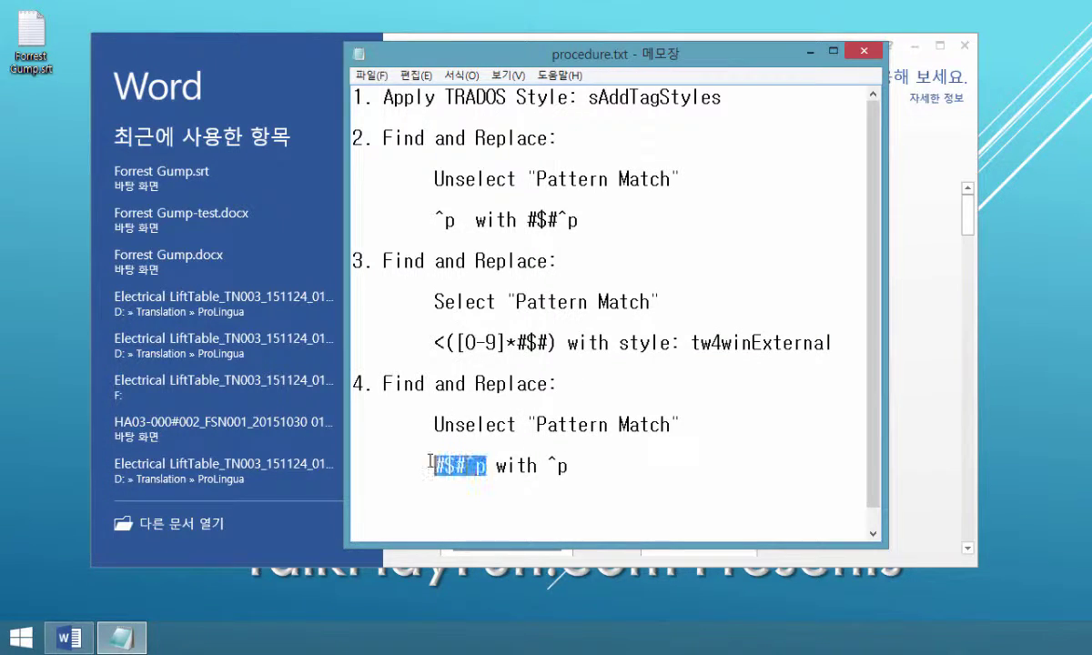
{"action": "left_click_drag", "start_coordinate": [547, 466], "coordinate": [572, 466]}
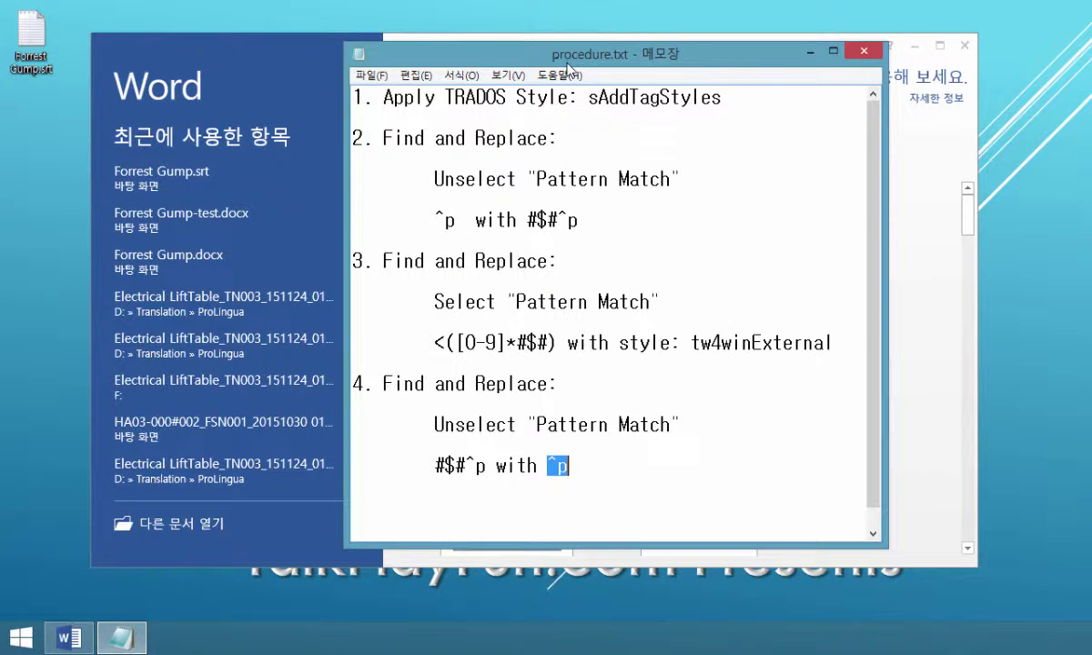
{"action": "key", "text": "alt+F4"}
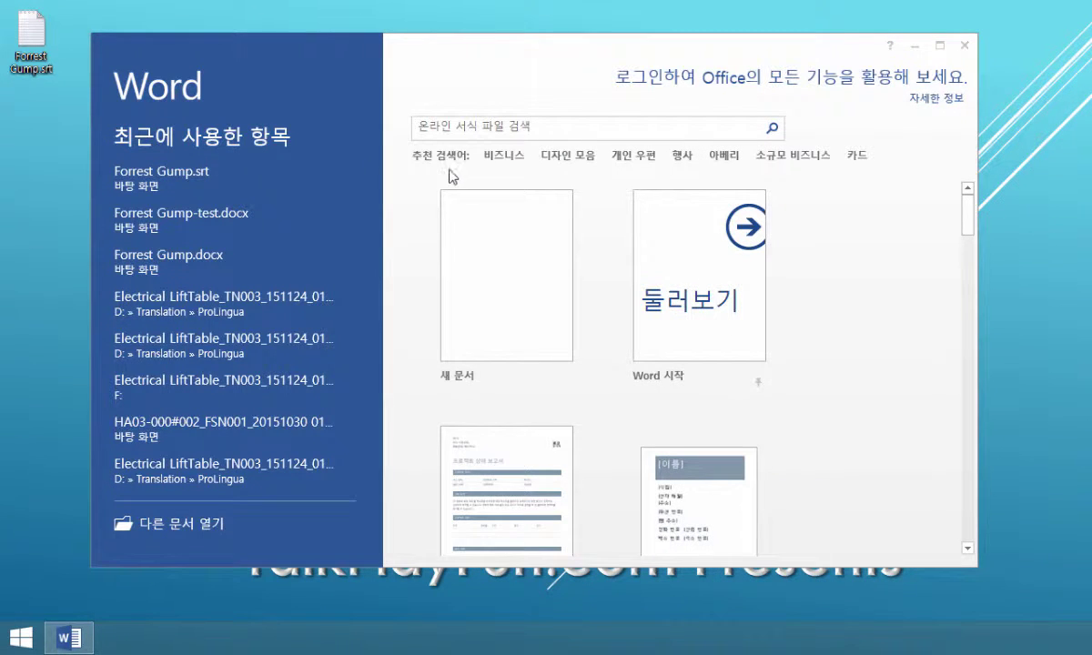
- Open Forrest Gump.srt from the desktop in Word, cancelling the btnmenu.exe file conversion and closing Forrest Gump-test.docx
{"action": "double_click", "coordinate": [33, 71]}
{"action": "left_click_drag", "start_coordinate": [36, 63], "coordinate": [521, 261]}
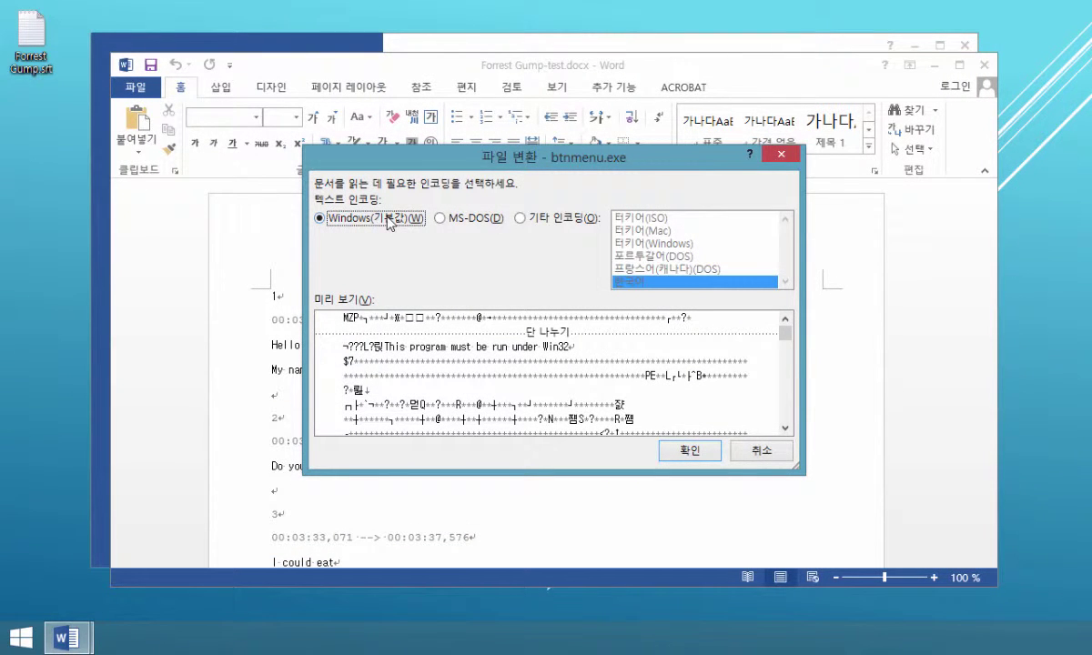
{"action": "mouse_move", "coordinate": [467, 157]}
{"action": "left_mouse_down"}
{"action": "mouse_move", "coordinate": [652, 202]}
{"action": "mouse_move", "coordinate": [459, 142]}
{"action": "left_mouse_up"}
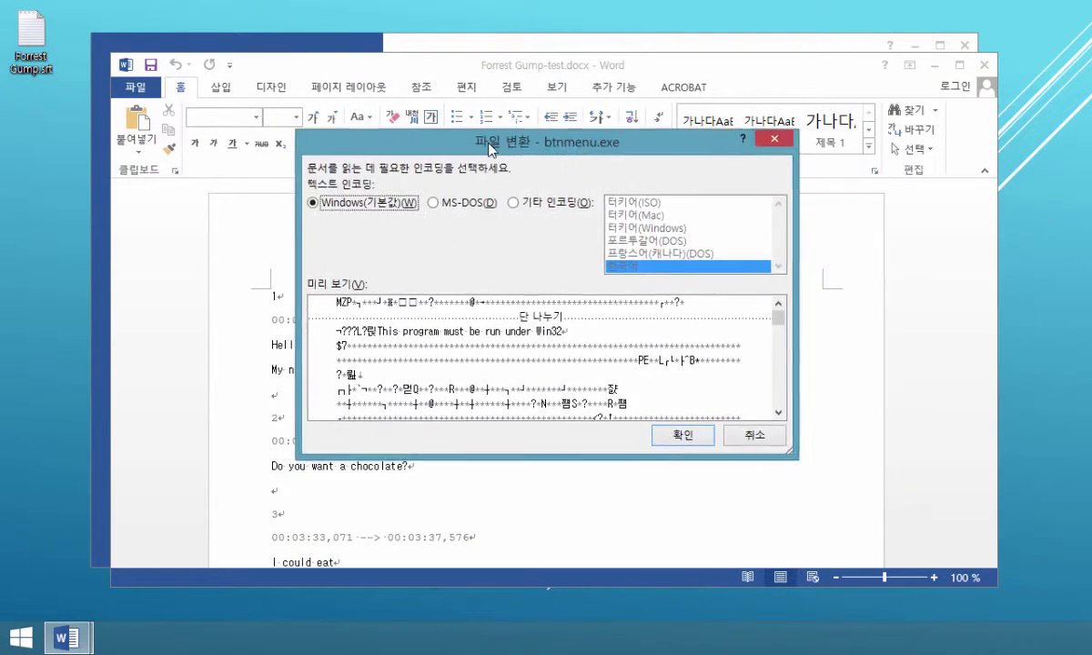
{"action": "left_click", "coordinate": [755, 437]}
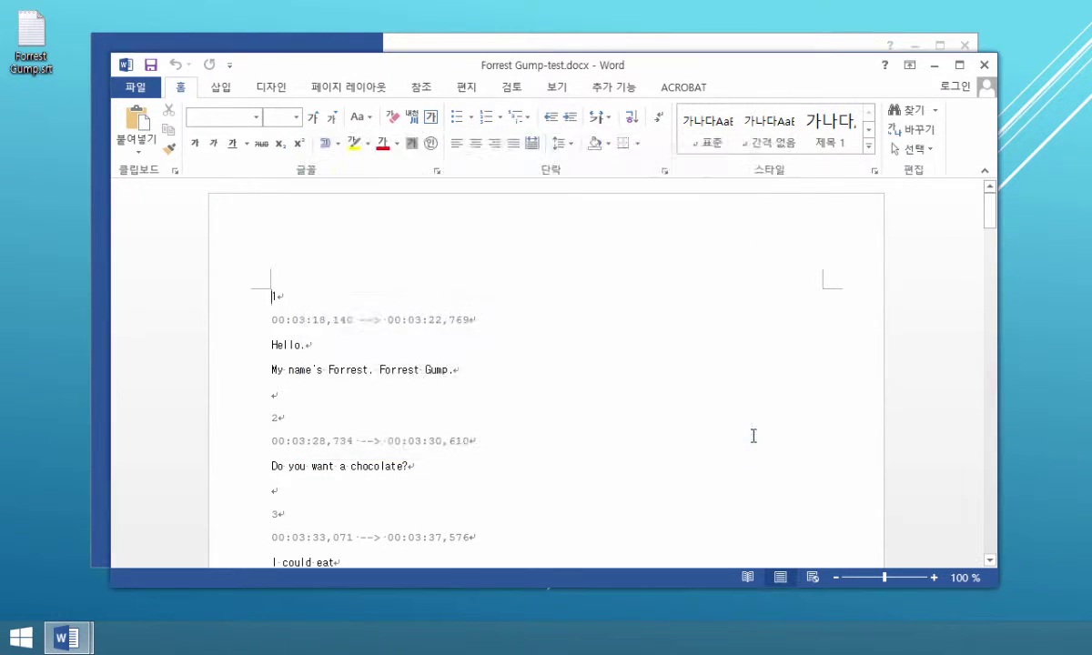
{"action": "left_click", "coordinate": [755, 437]}
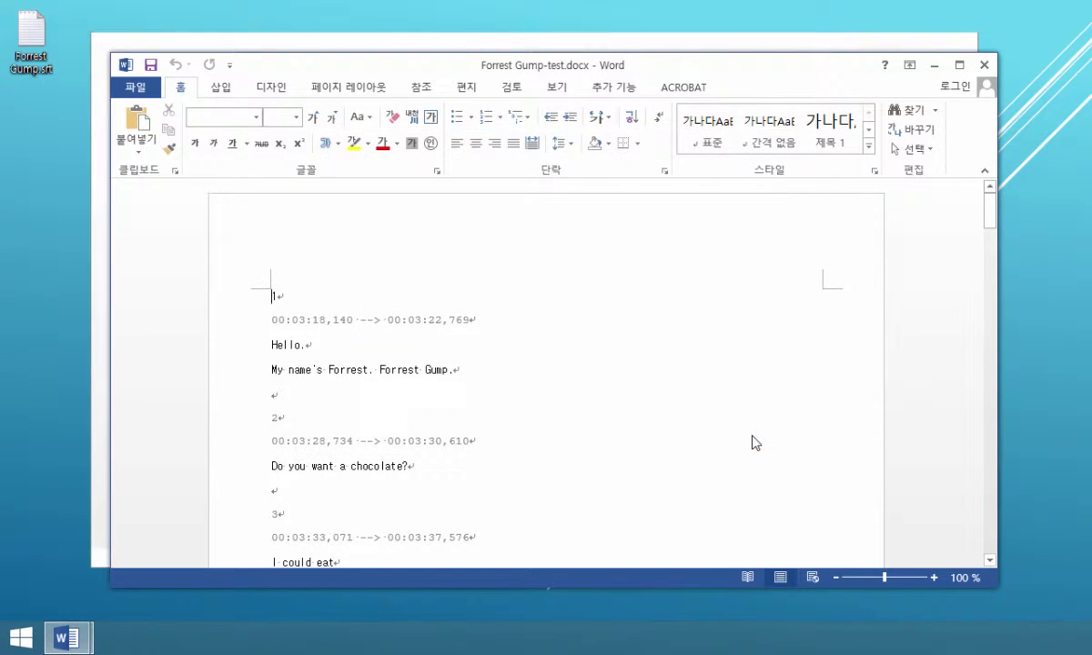
{"action": "left_click", "coordinate": [984, 65]}
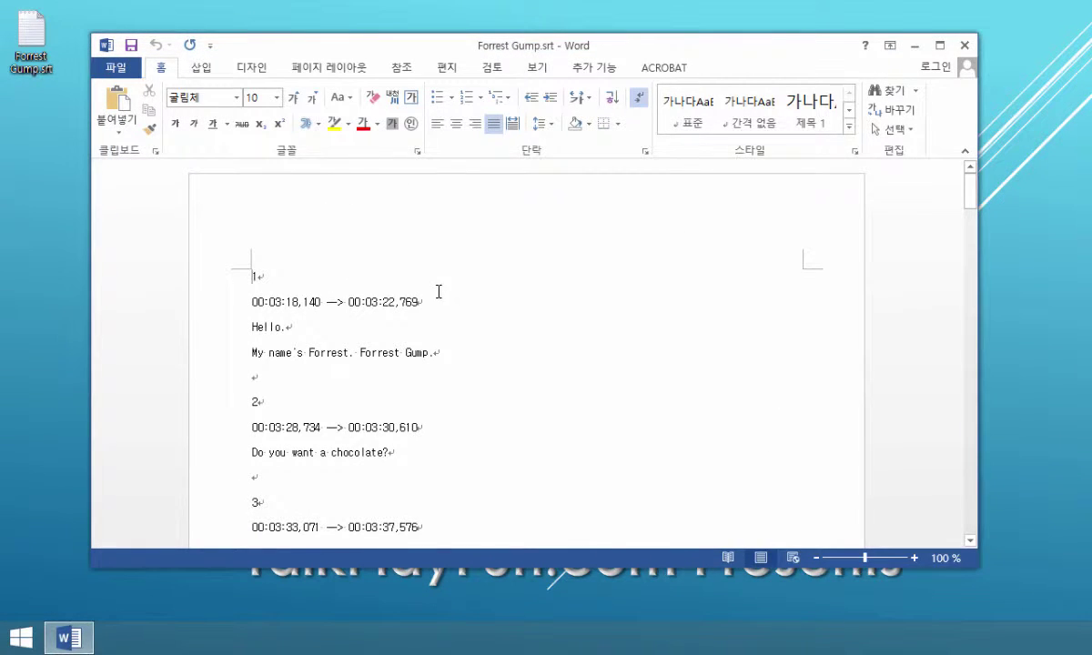
- Run the sAddTagStyles macro on the Forrest Gump.srt document to add the TRADOS tag styles
{"action": "scroll", "coordinate": [438, 292], "scroll_direction": "down", "scroll_amount": 3}
{"action": "scroll", "coordinate": [438, 292], "scroll_direction": "up", "scroll_amount": 3}
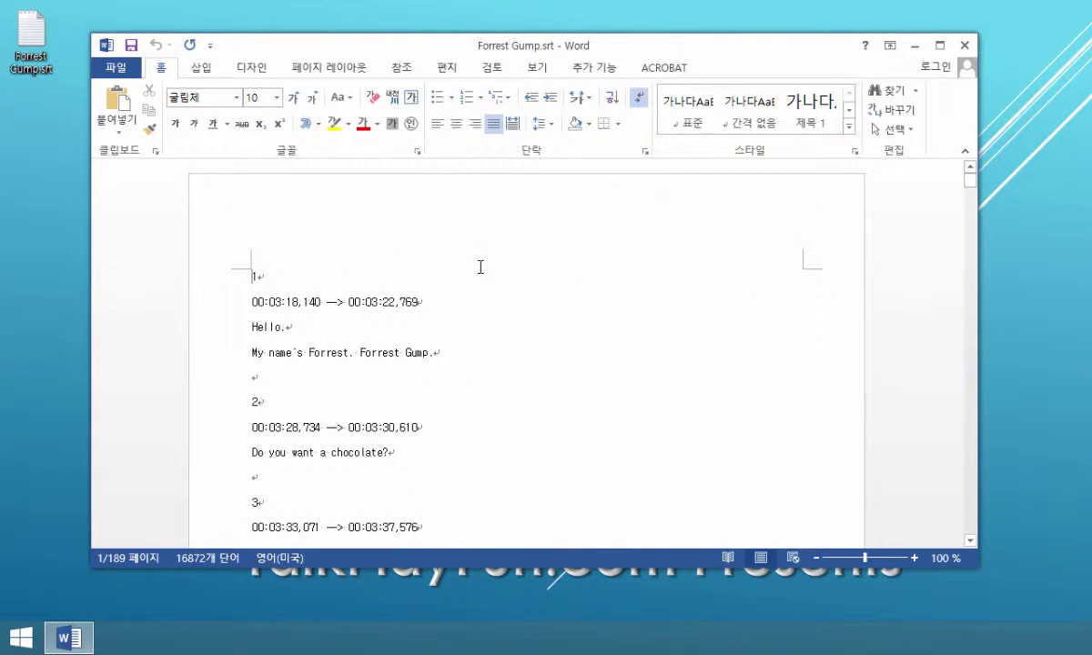
{"action": "left_click", "coordinate": [537, 70]}
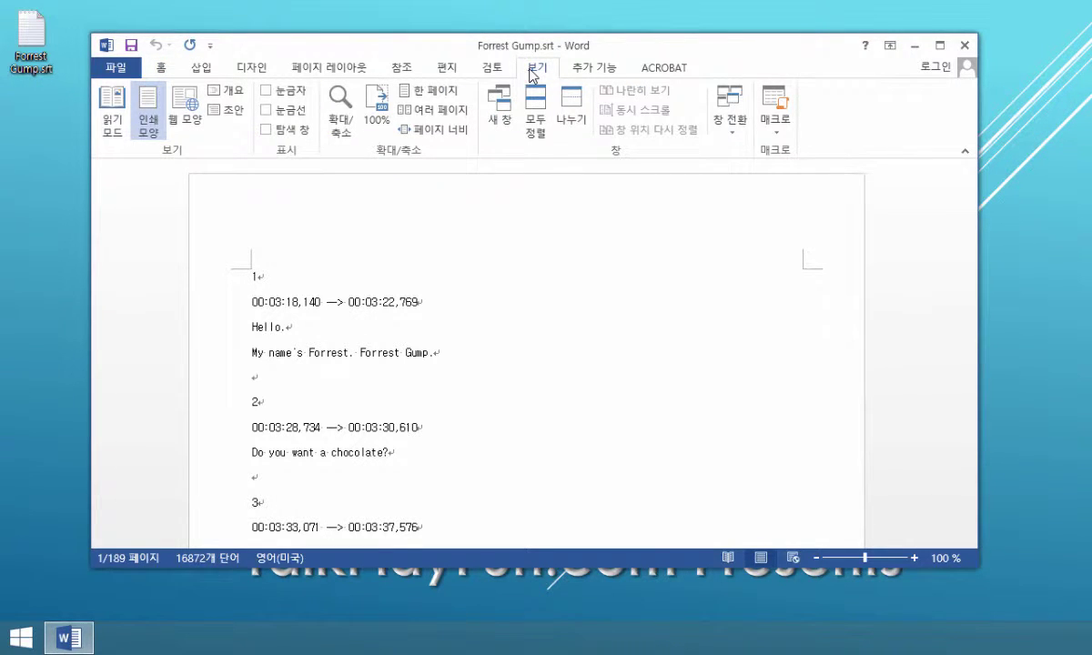
{"action": "left_click", "coordinate": [779, 134]}
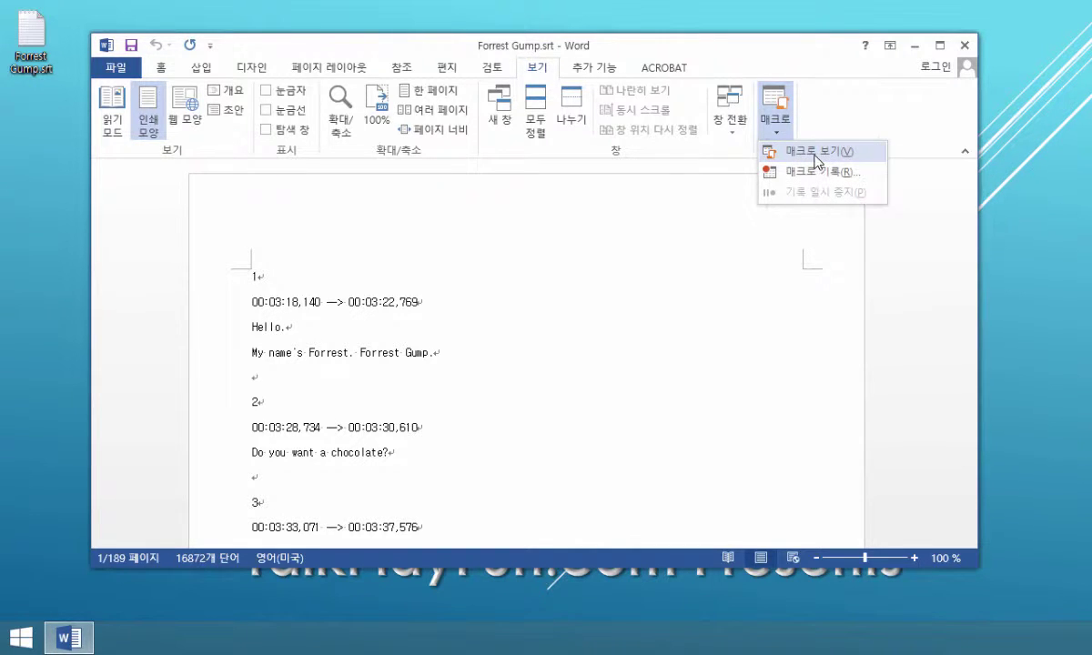
{"action": "left_click", "coordinate": [815, 155]}
{"action": "left_click_drag", "start_coordinate": [619, 212], "coordinate": [618, 236]}
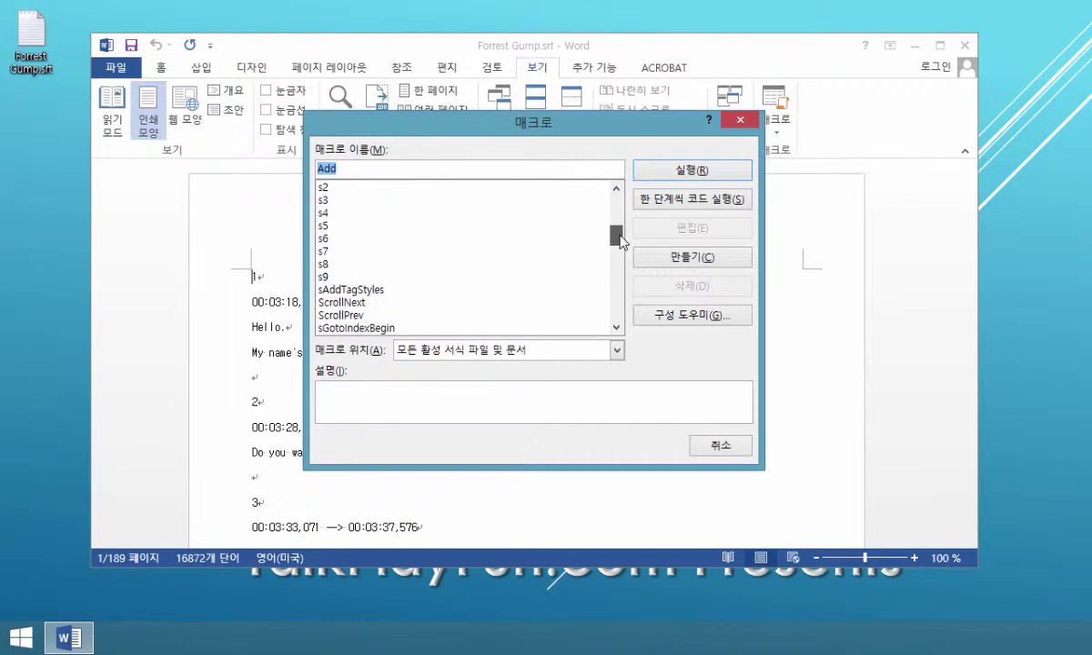
{"action": "left_click", "coordinate": [369, 291]}
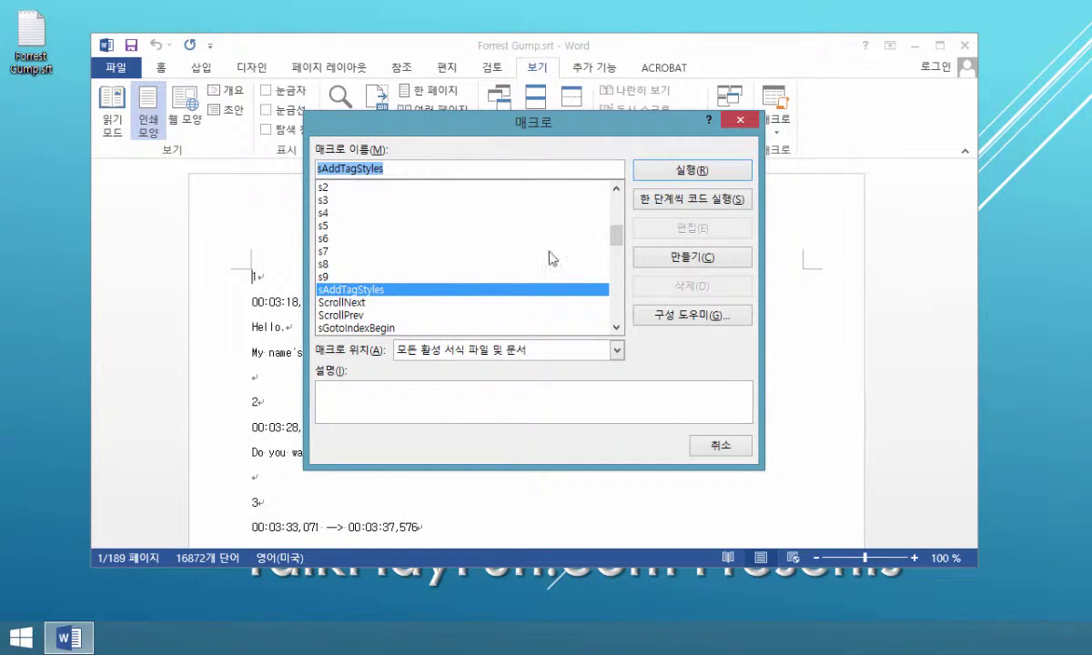
{"action": "left_click", "coordinate": [698, 171]}
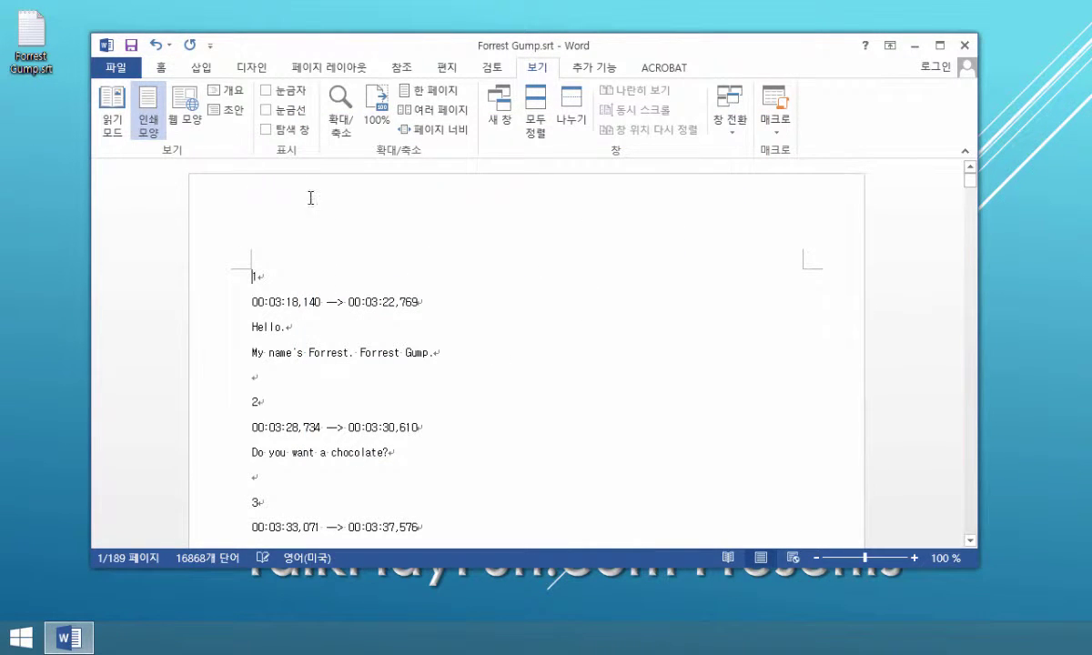
- Decline keeping the plain text format and save the document as Forrest Gump-prepare-for-translation.docx on the desktop
{"action": "left_click", "coordinate": [132, 45]}
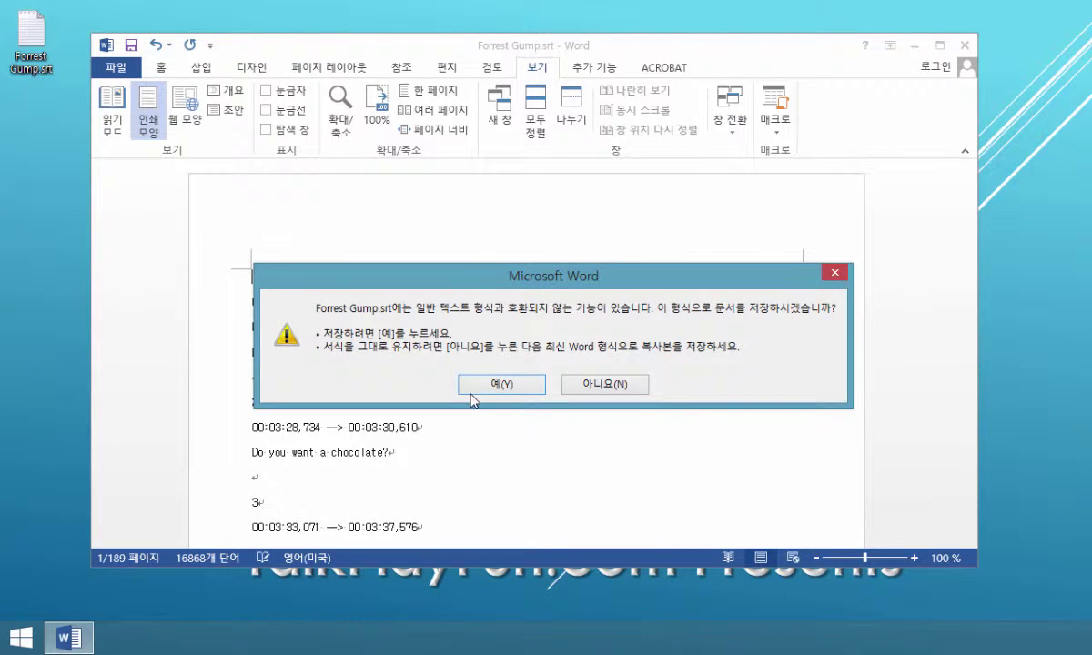
{"action": "left_click", "coordinate": [597, 384]}
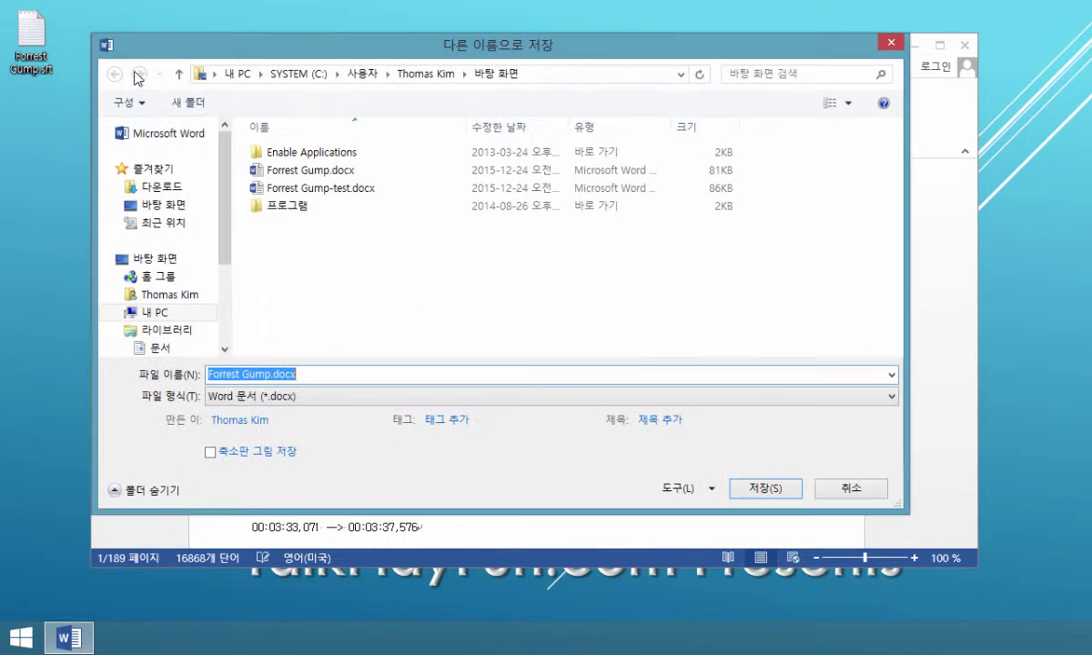
{"action": "left_click", "coordinate": [375, 373]}
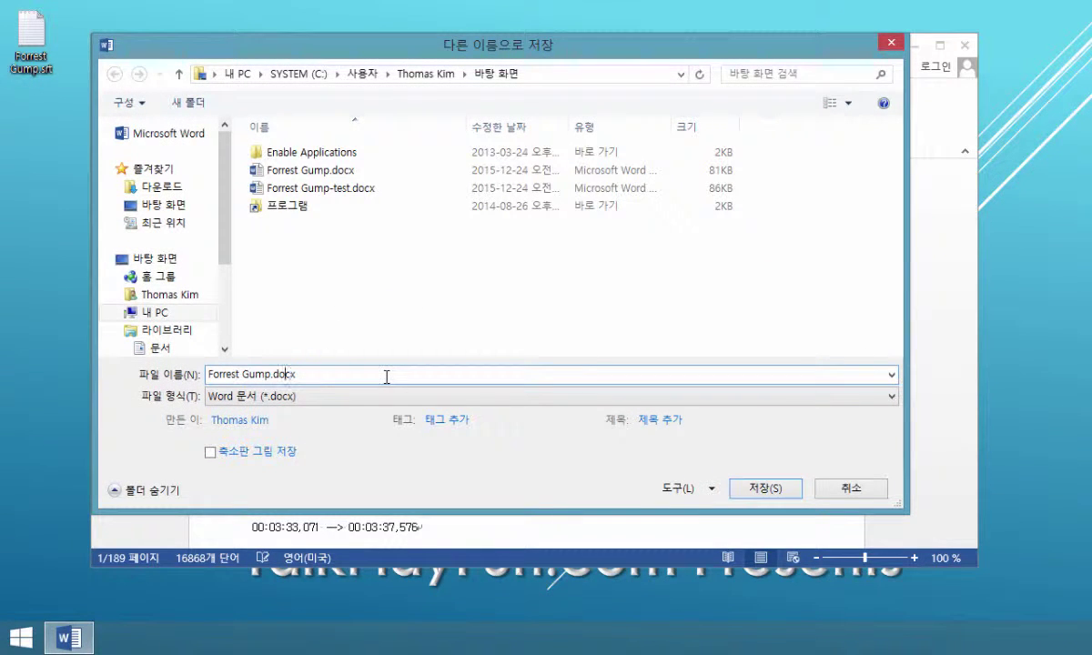
{"action": "type", "text": "-ㅅㄷ"}
{"action": "key", "text": "BackSpace"}
{"action": "key", "text": "BackSpace"}
{"action": "key", "text": "shift+Right"}
{"action": "key", "text": "Delete"}
{"action": "type", "text": "prepare-for-translation"}
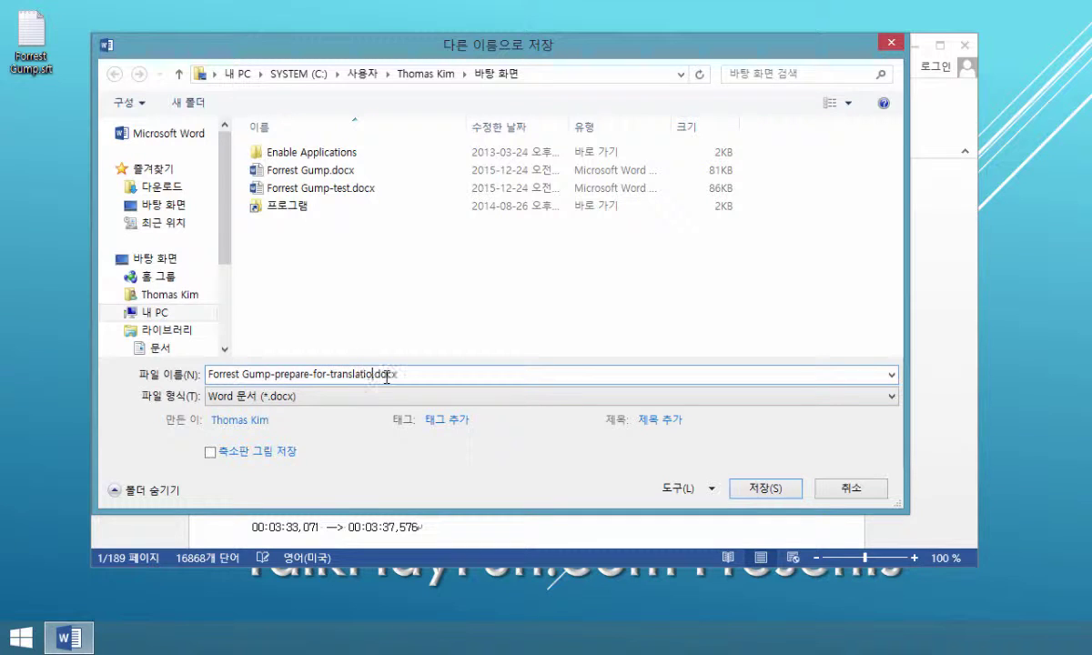
{"action": "left_click", "coordinate": [765, 488]}
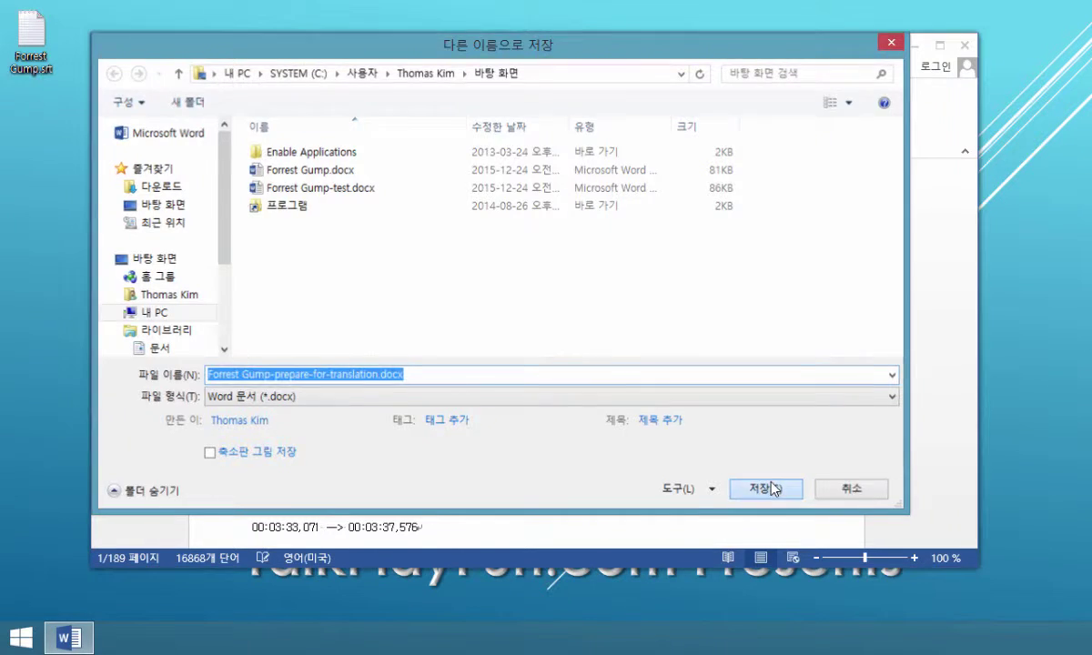
- Check the procedure notes and replace every ^p in the document with #$#^p, leaving pattern matching off
{"action": "left_click_drag", "start_coordinate": [1091, 145], "coordinate": [653, 128]}
{"action": "left_click", "coordinate": [684, 165]}
{"action": "left_click_drag", "start_coordinate": [684, 165], "coordinate": [794, 170]}
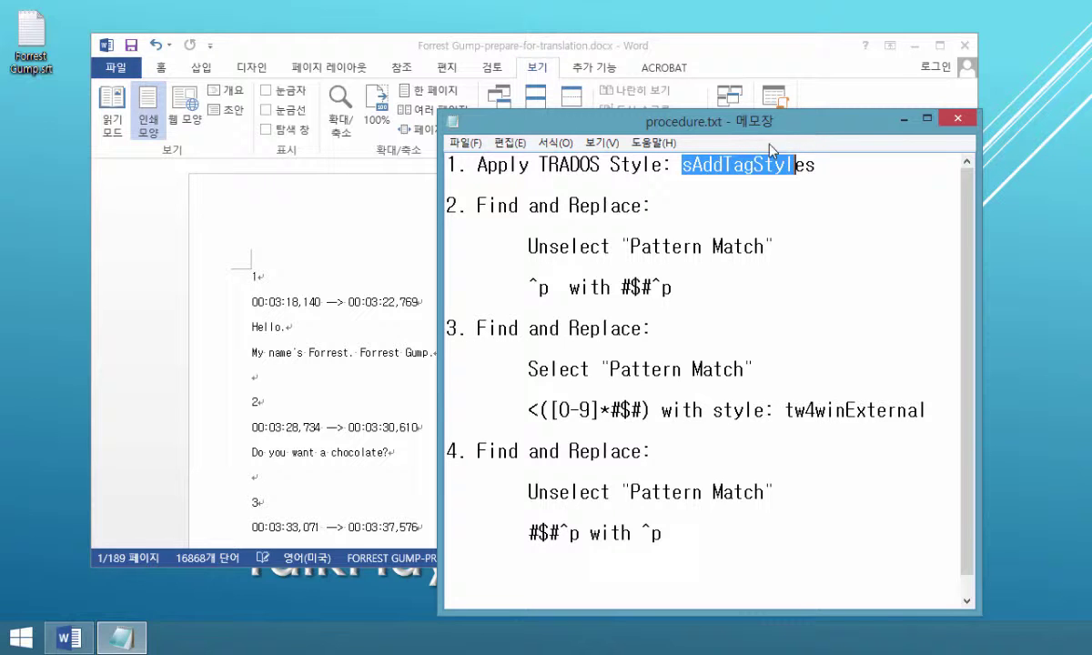
{"action": "left_click_drag", "start_coordinate": [759, 128], "coordinate": [1091, 206]}
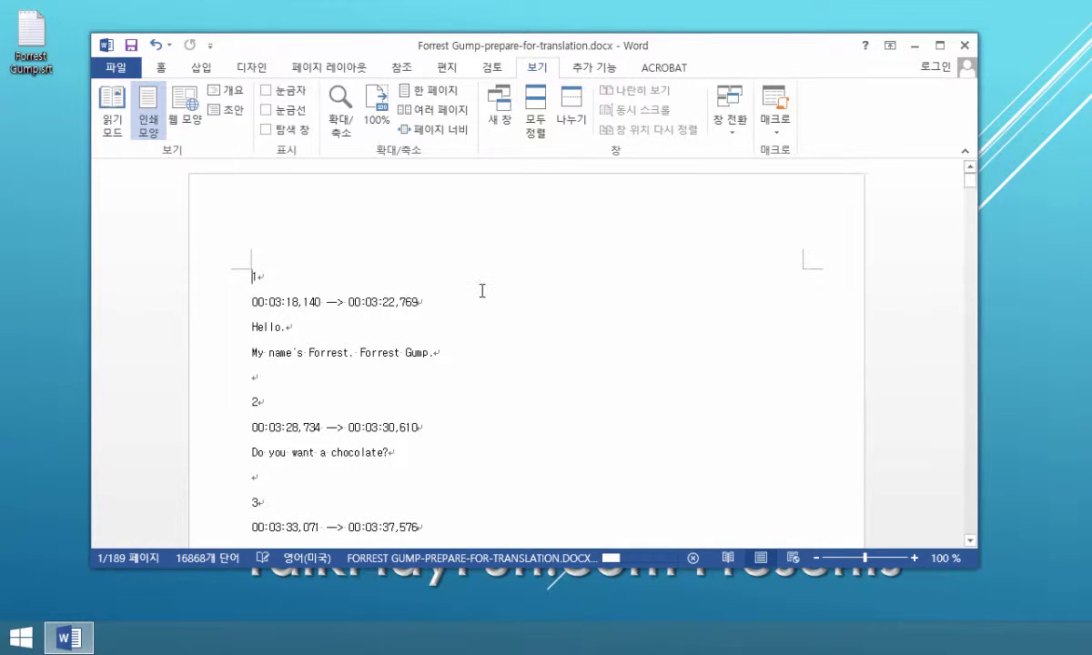
{"action": "key", "text": "ctrl+h"}
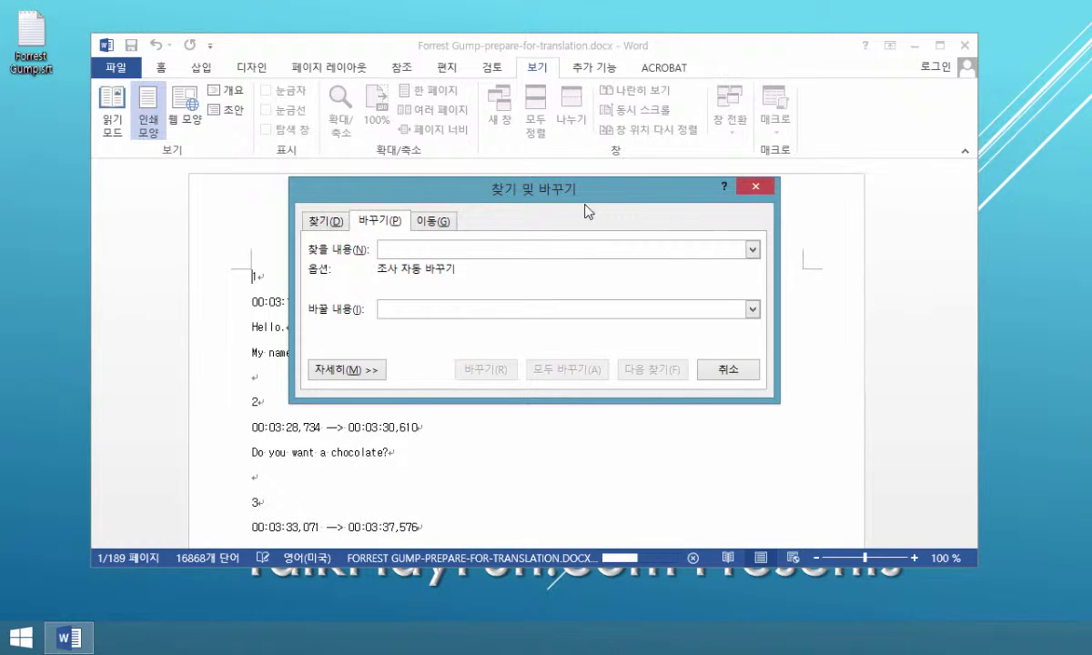
{"action": "left_click", "coordinate": [351, 371]}
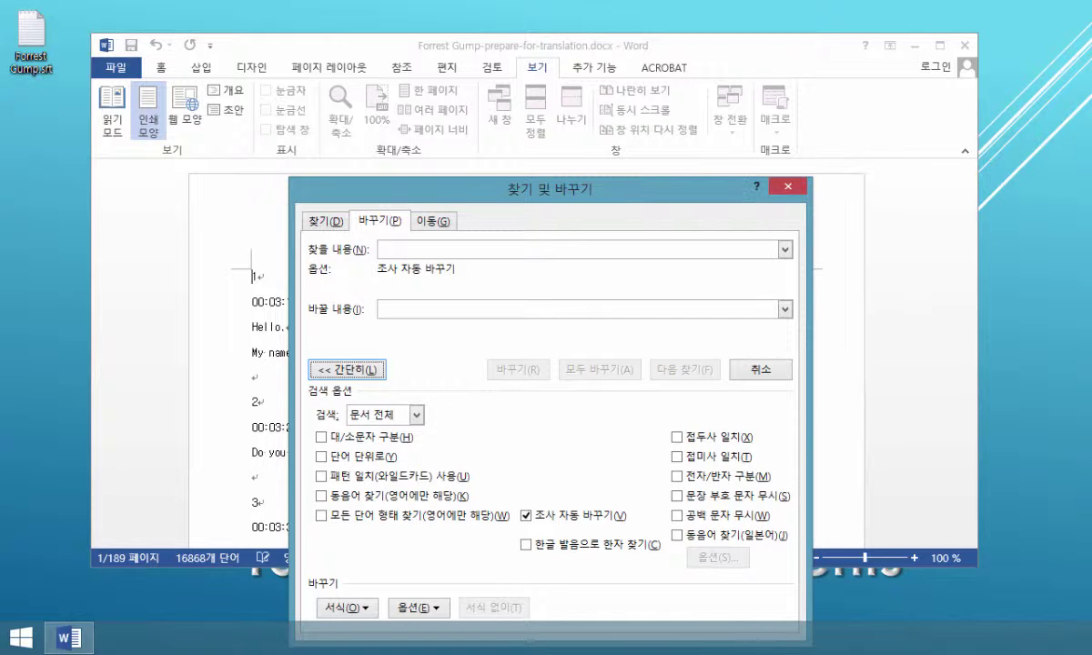
{"action": "left_click", "coordinate": [456, 249]}
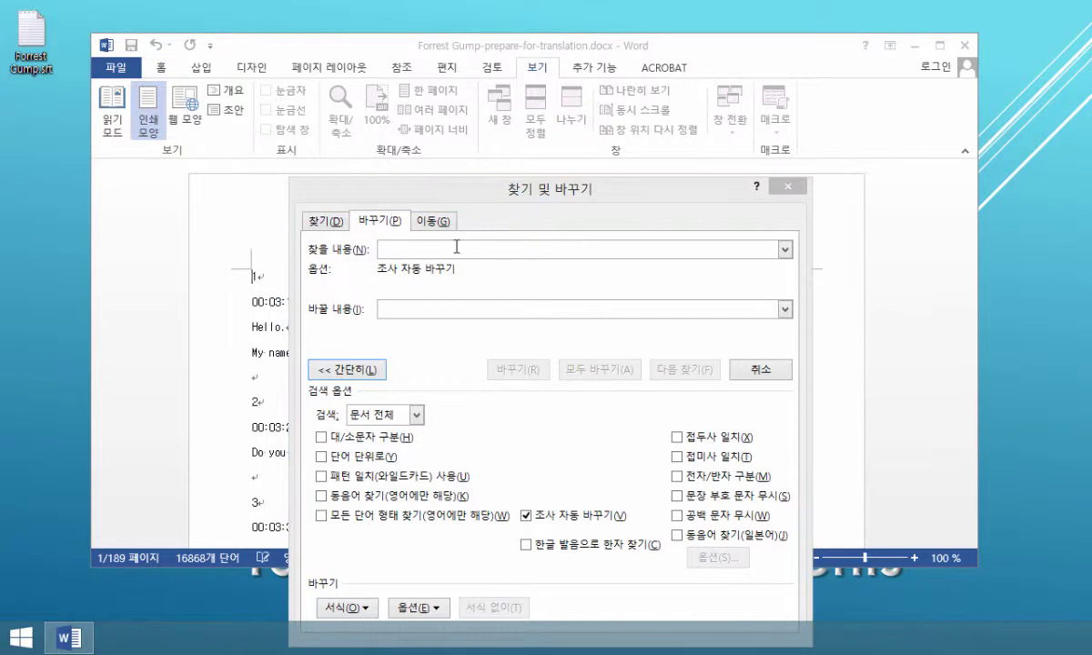
{"action": "type", "text": "^p"}
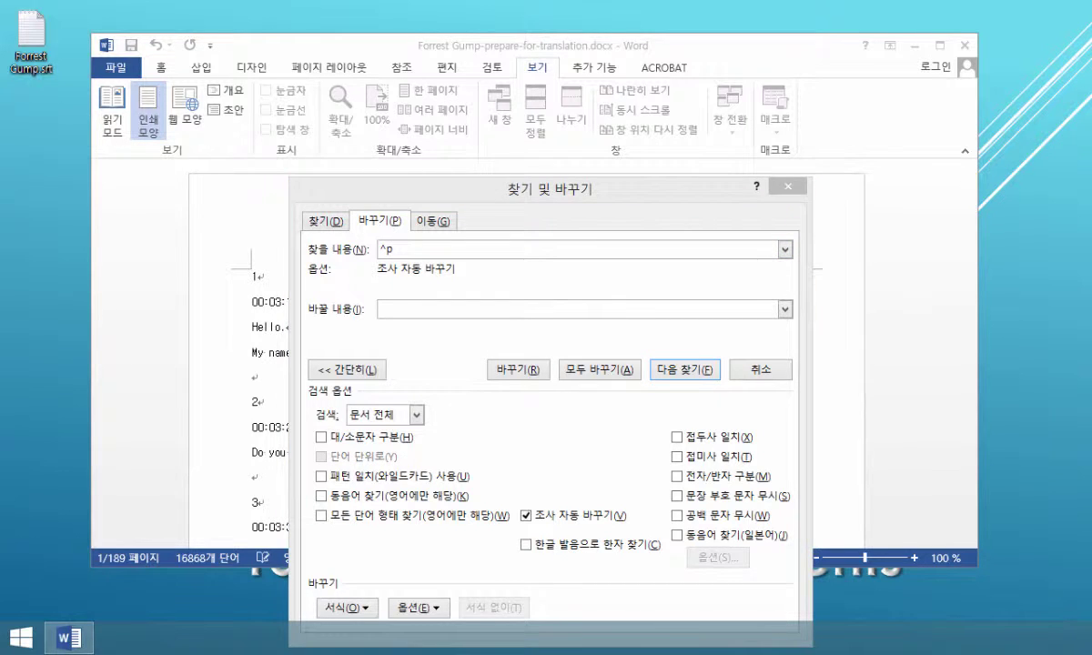
{"action": "left_click", "coordinate": [428, 307]}
{"action": "type", "text": "#$#^p"}
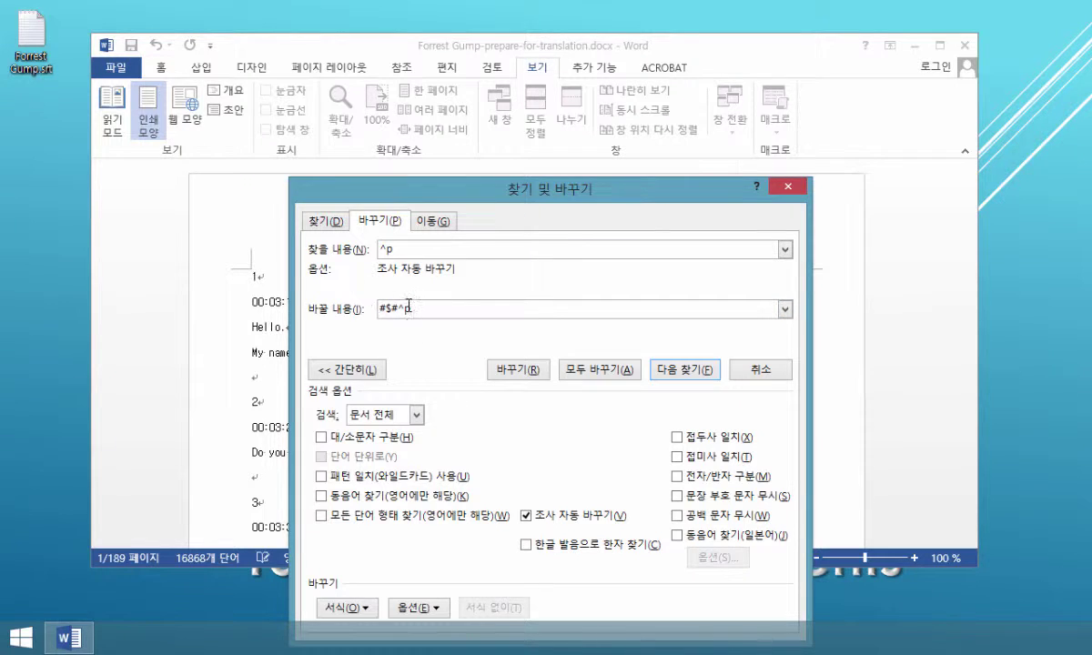
{"action": "left_click", "coordinate": [593, 381]}
{"action": "left_click", "coordinate": [546, 358]}
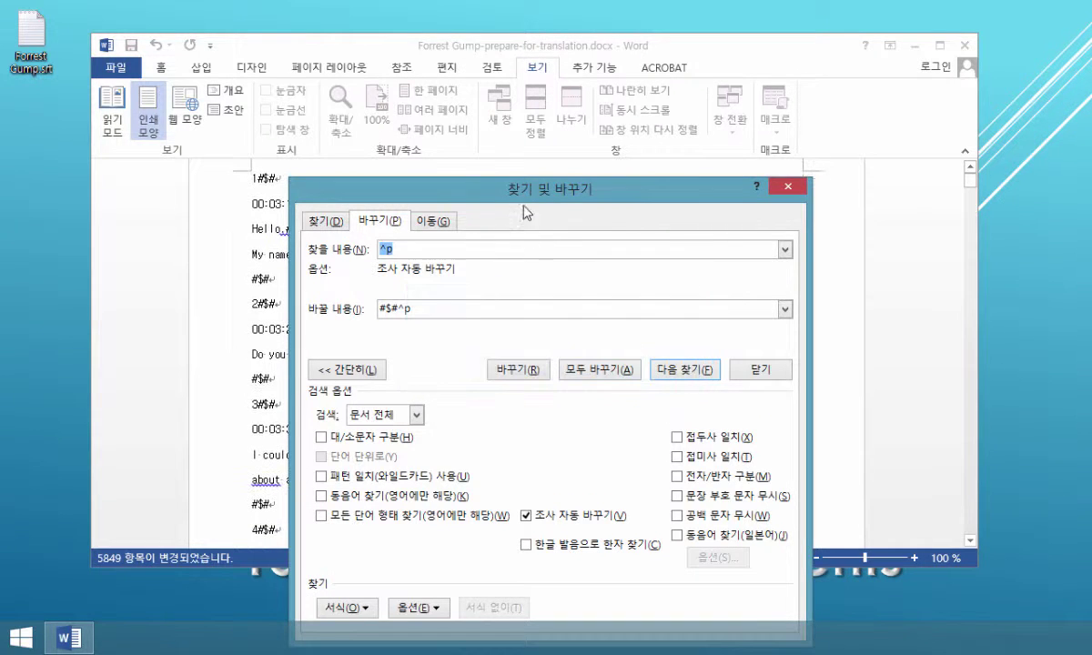
- Check the #$# line-end markers at the start of the document and close the procedure.txt notes
{"action": "left_click_drag", "start_coordinate": [612, 207], "coordinate": [959, 165]}
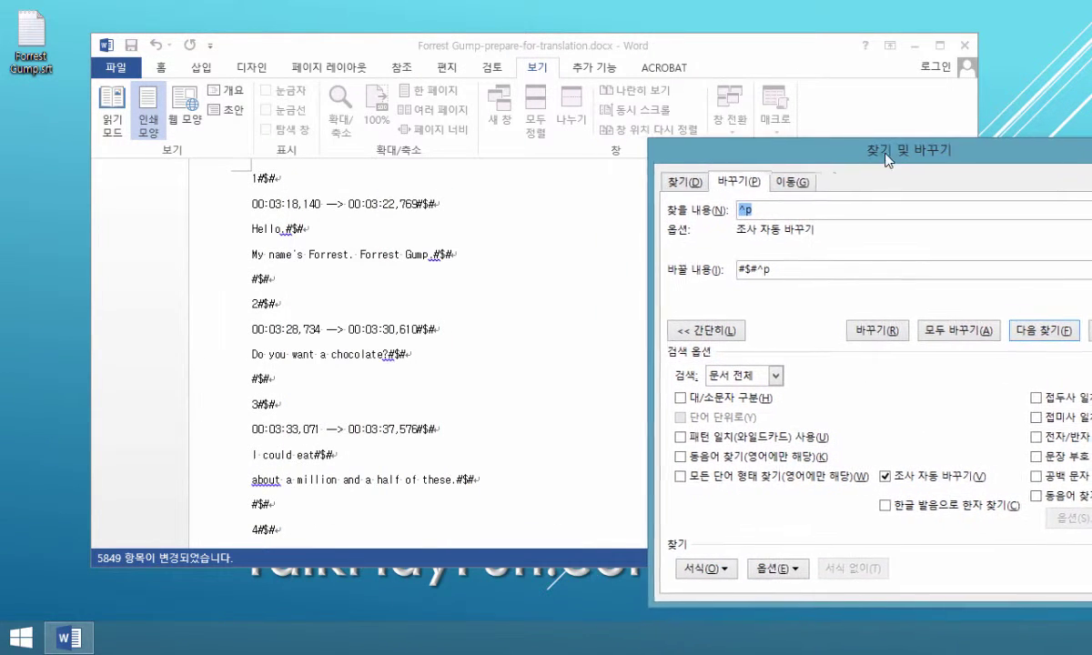
{"action": "left_click", "coordinate": [323, 300]}
{"action": "scroll", "coordinate": [324, 299], "scroll_direction": "up", "scroll_amount": 2}
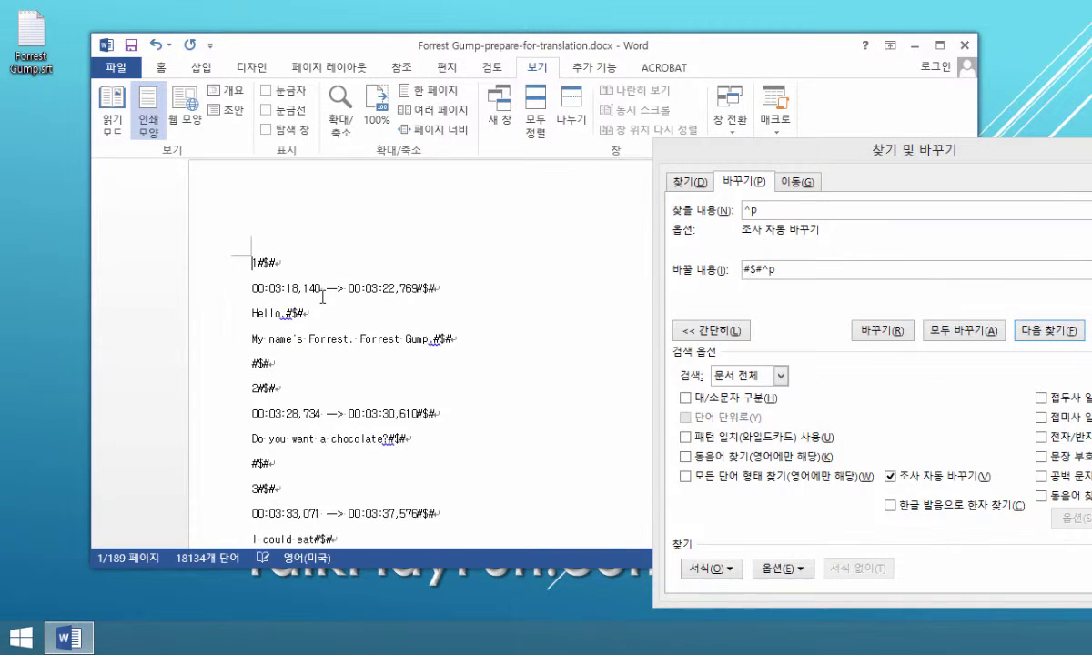
{"action": "scroll", "coordinate": [323, 296], "scroll_direction": "down", "scroll_amount": 1}
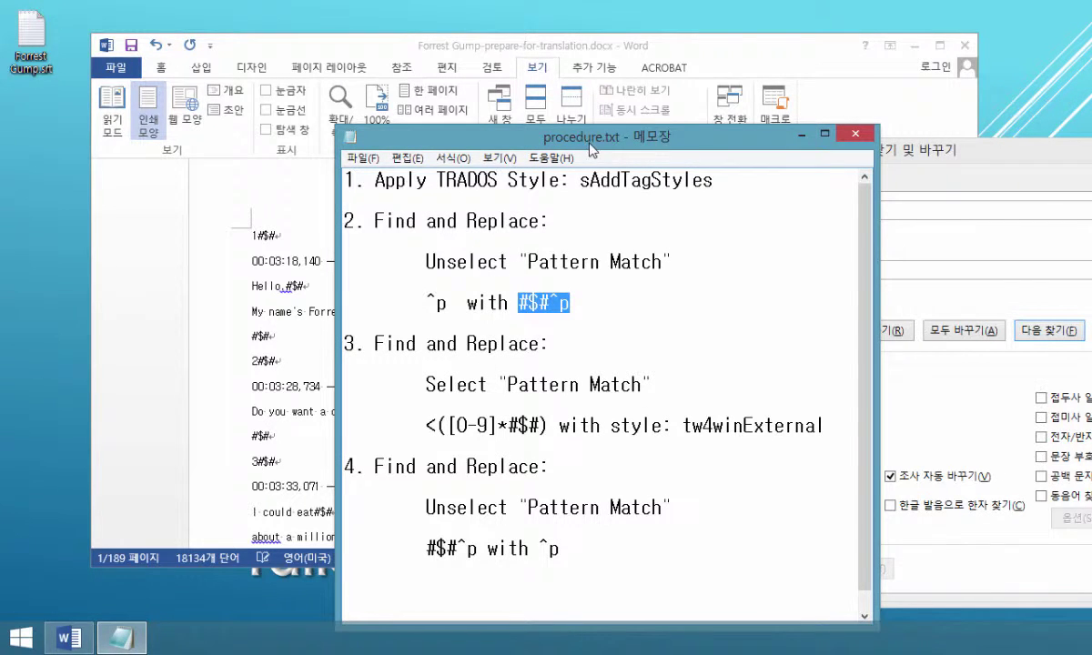
{"action": "left_click", "coordinate": [855, 134]}
- Turn on wildcard pattern matching for the replacement and set the search text to <([0-9]*#$#)
{"action": "left_click_drag", "start_coordinate": [857, 161], "coordinate": [436, 79]}
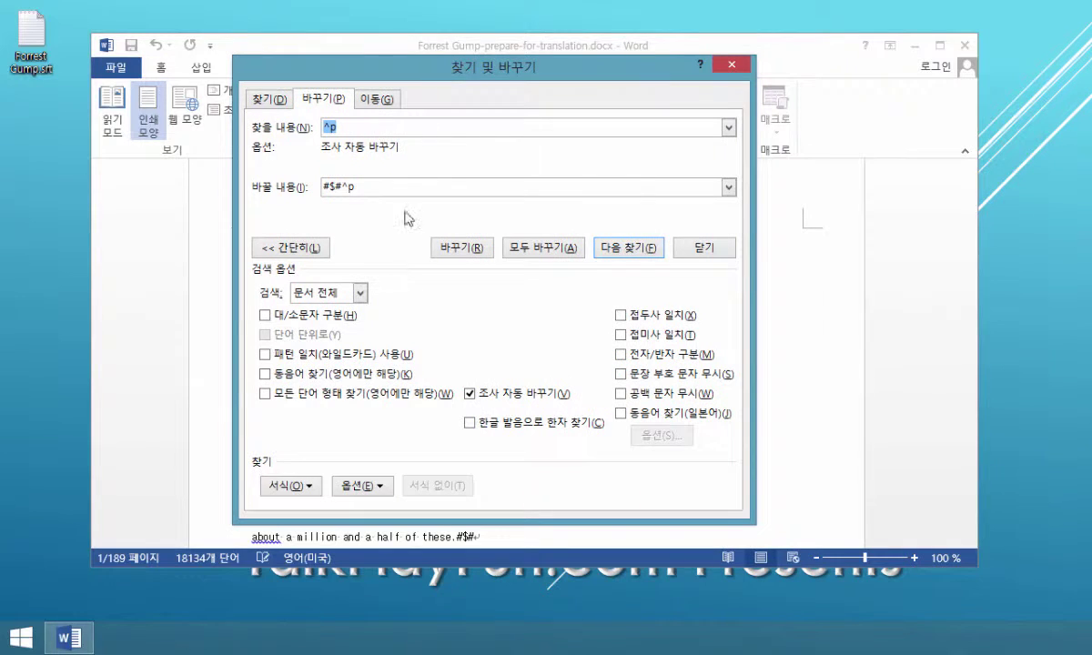
{"action": "left_click", "coordinate": [266, 355]}
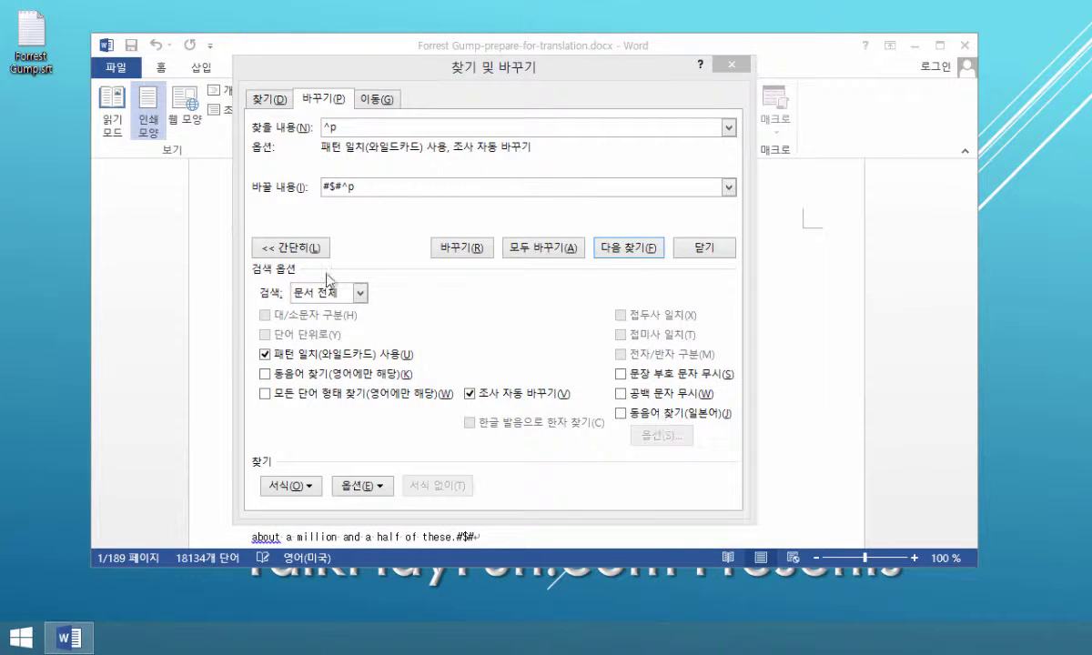
{"action": "left_click_drag", "start_coordinate": [385, 129], "coordinate": [195, 119]}
{"action": "type", "text": "<([0-9]*#$#)"}
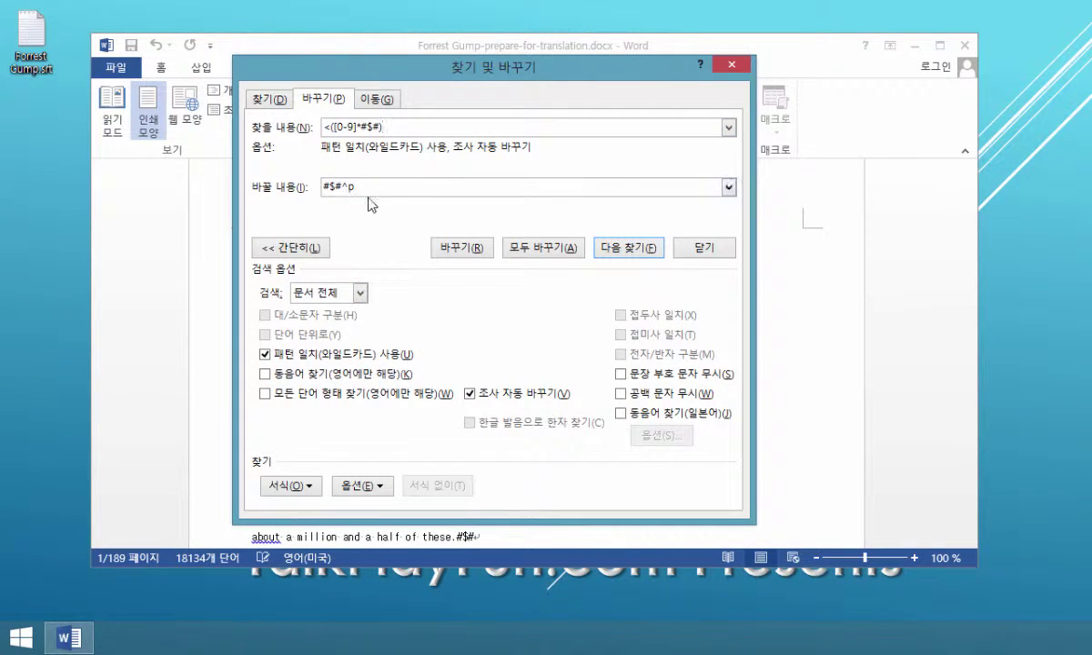
- Empty the replacement text and set the replacement formatting to the tw4winExternal style
{"action": "left_click_drag", "start_coordinate": [373, 190], "coordinate": [236, 179]}
{"action": "key", "text": "BackSpace"}
{"action": "left_click", "coordinate": [288, 490]}
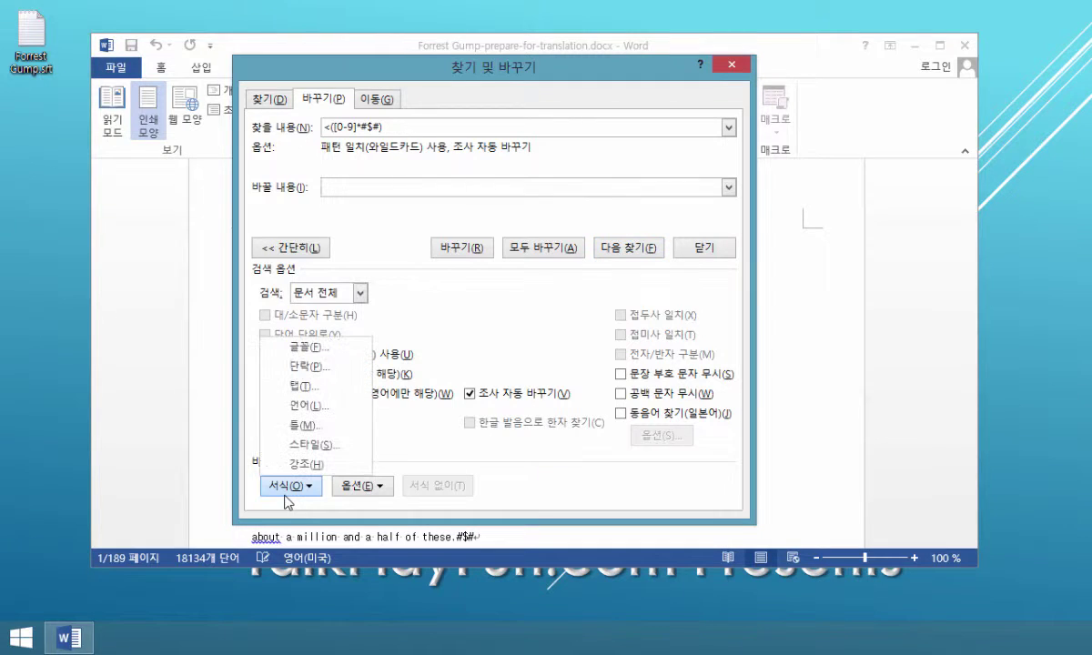
{"action": "left_click", "coordinate": [306, 446]}
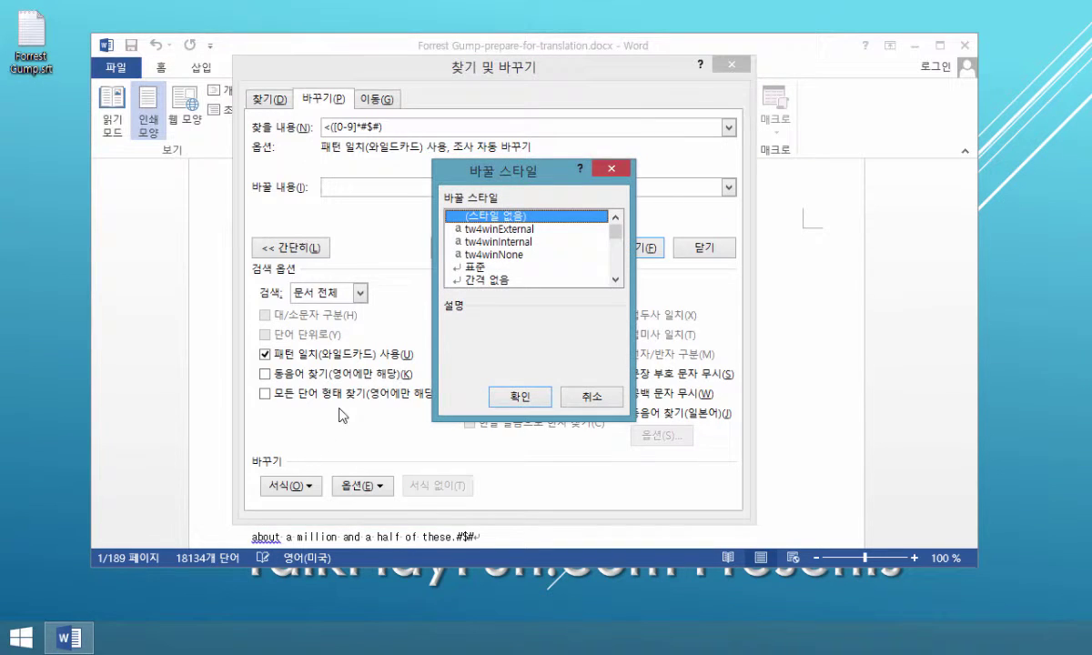
{"action": "left_click", "coordinate": [514, 230]}
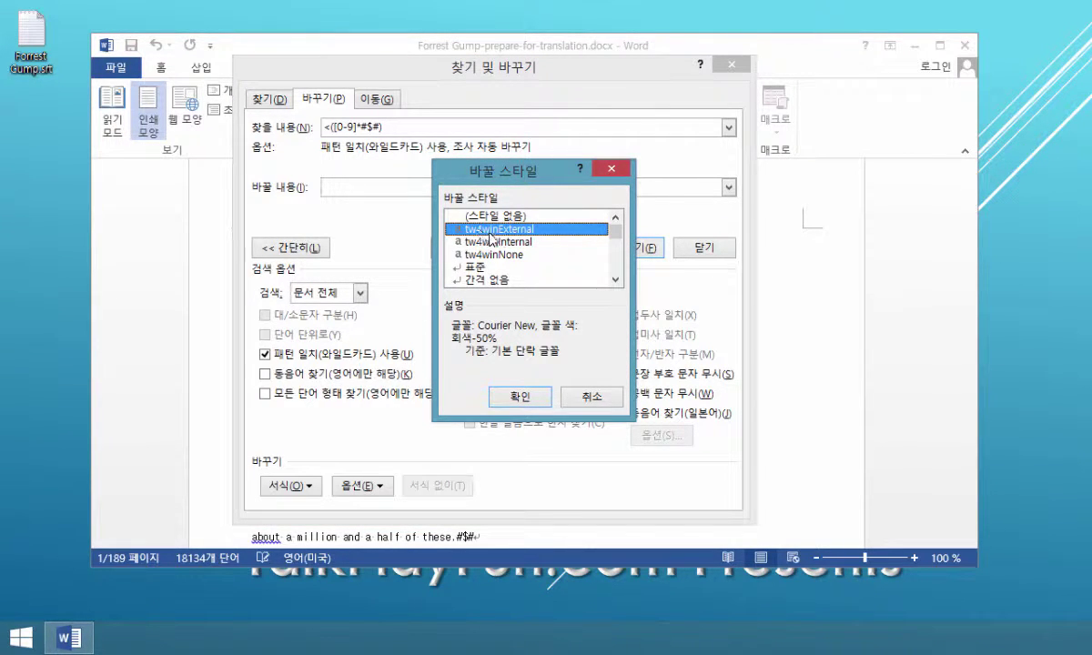
{"action": "left_click", "coordinate": [529, 401]}
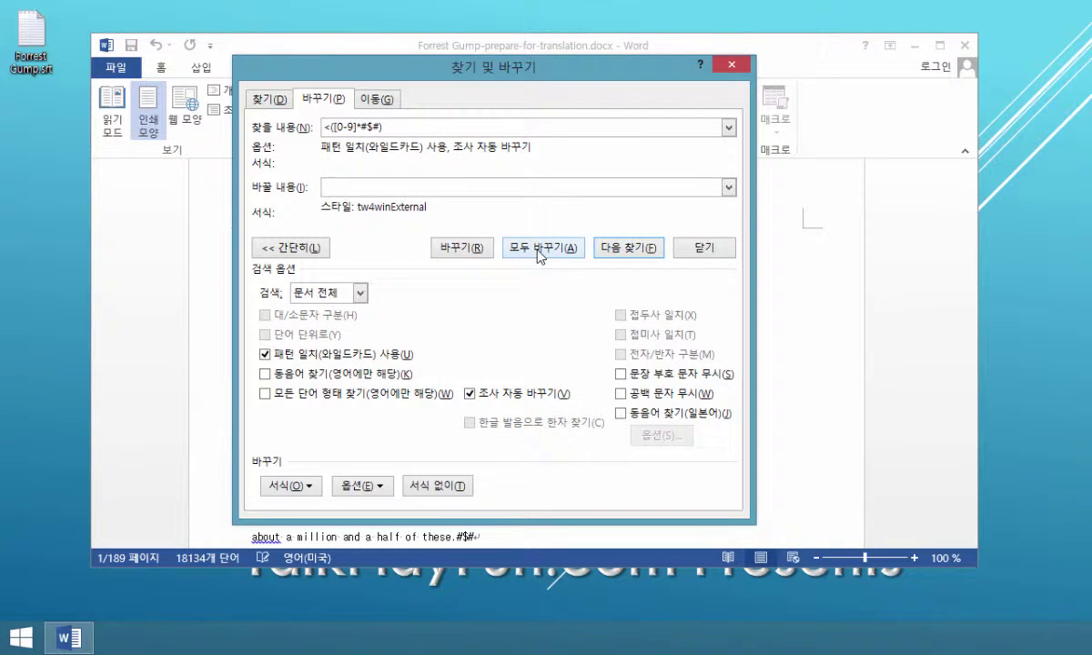
- Apply the tw4winExternal style to all matches in the document and check the number and timecode lines
{"action": "left_click", "coordinate": [540, 255]}
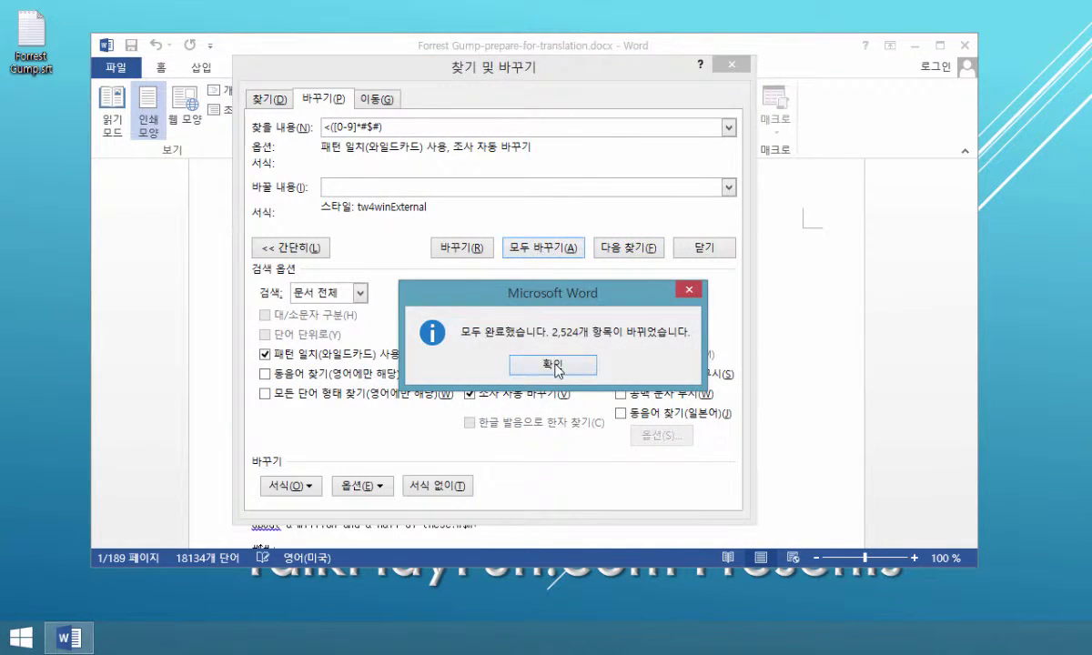
{"action": "left_click", "coordinate": [523, 347]}
{"action": "left_click_drag", "start_coordinate": [505, 80], "coordinate": [1033, 226]}
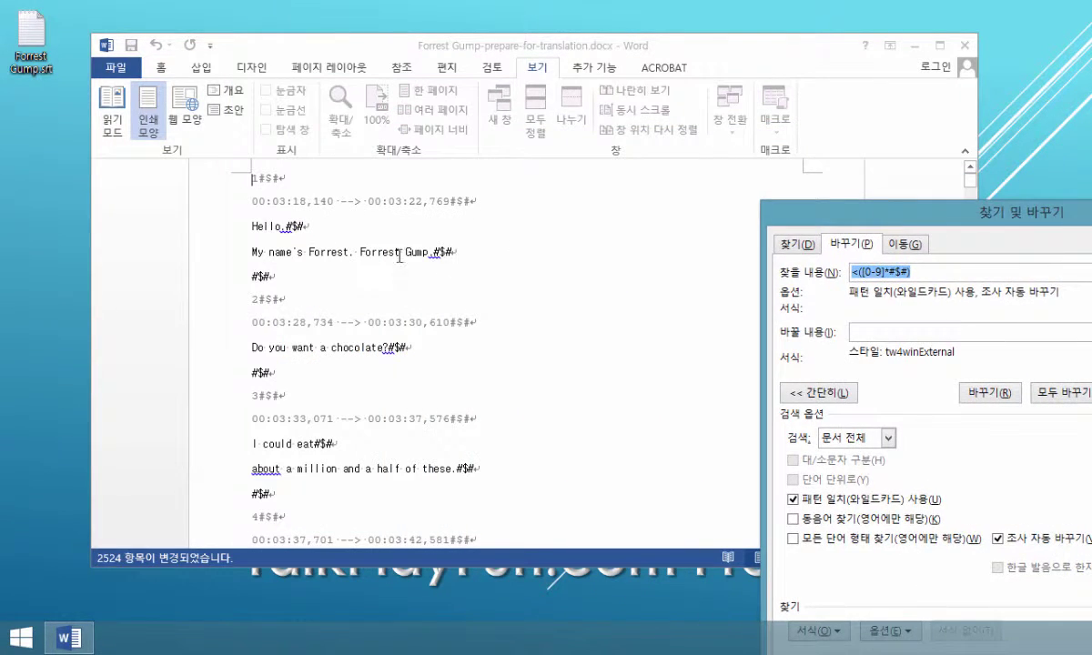
{"action": "left_click", "coordinate": [363, 265]}
{"action": "scroll", "coordinate": [361, 255], "scroll_direction": "up", "scroll_amount": 3}
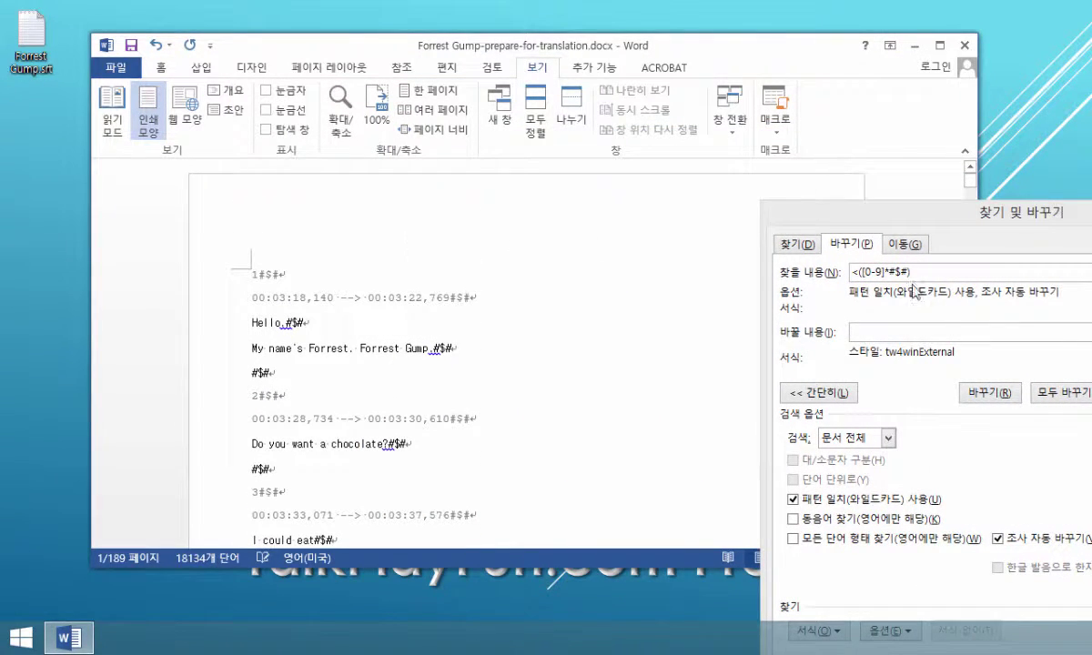
- Turn off wildcard pattern matching and set up a replacement of #$#^p with ^p
{"action": "left_click_drag", "start_coordinate": [1030, 212], "coordinate": [676, 118]}
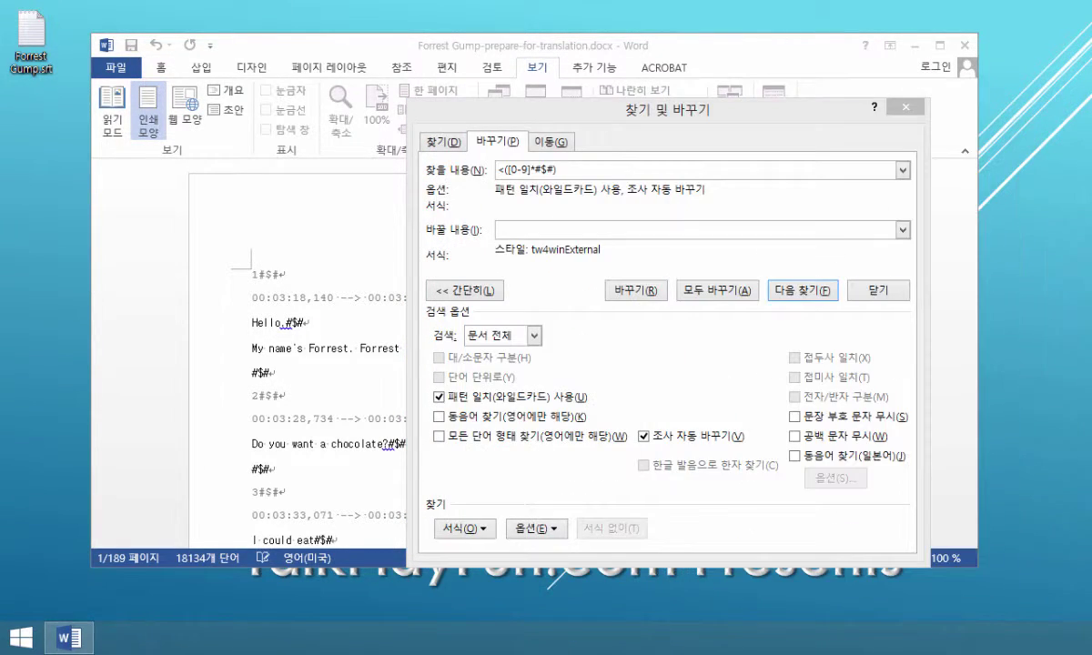
{"action": "left_click", "coordinate": [440, 397]}
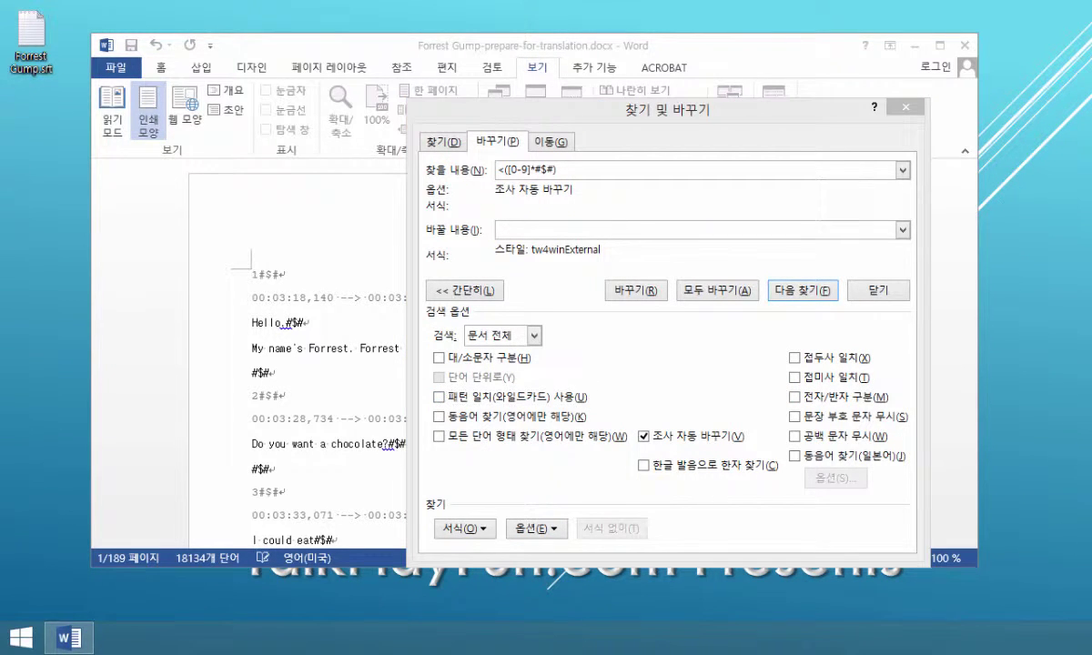
{"action": "left_click_drag", "start_coordinate": [587, 168], "coordinate": [218, 183]}
{"action": "type", "text": "#$#^p"}
{"action": "left_click", "coordinate": [557, 229]}
{"action": "type", "text": "^p"}
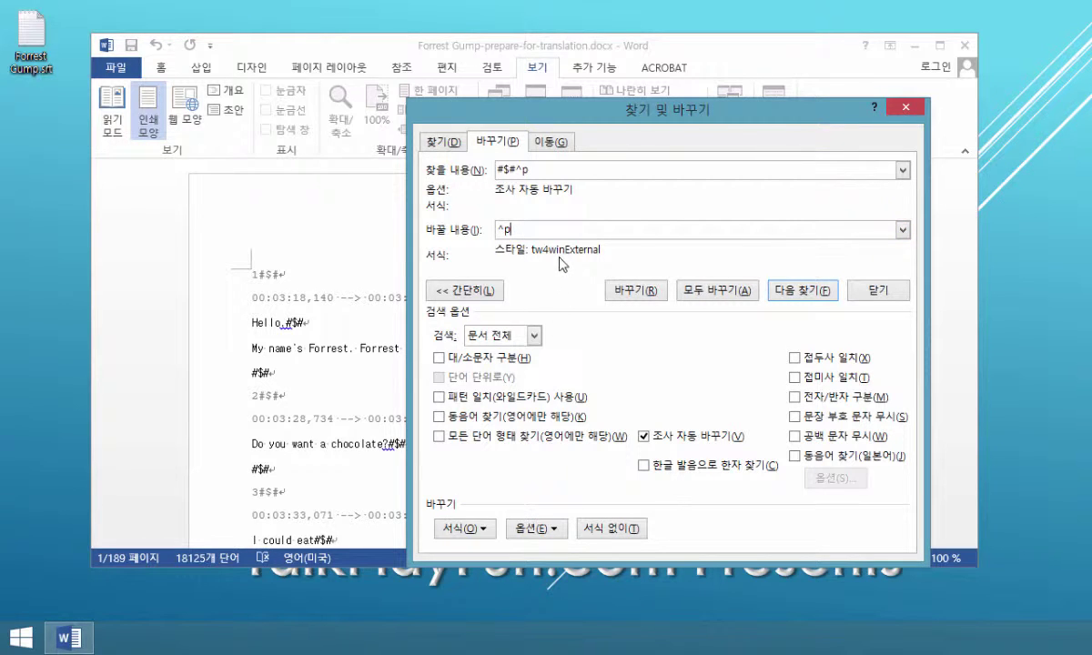
- Clear the tw4winExternal style from the replacement formatting, leaving ^p as the replacement text
{"action": "left_click", "coordinate": [483, 530]}
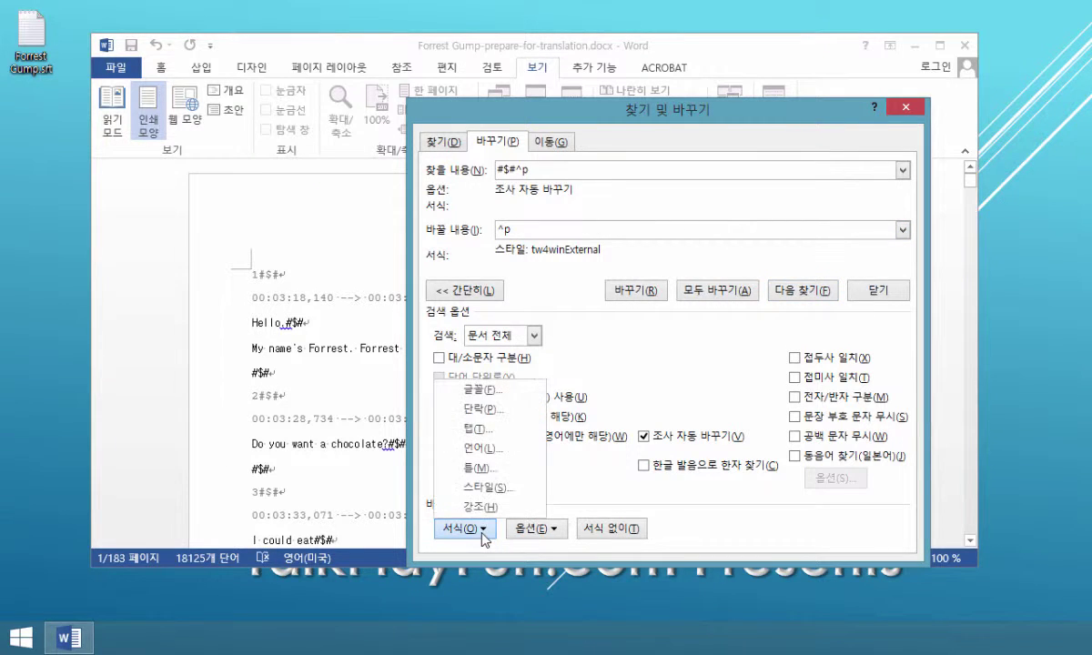
{"action": "left_click", "coordinate": [661, 395]}
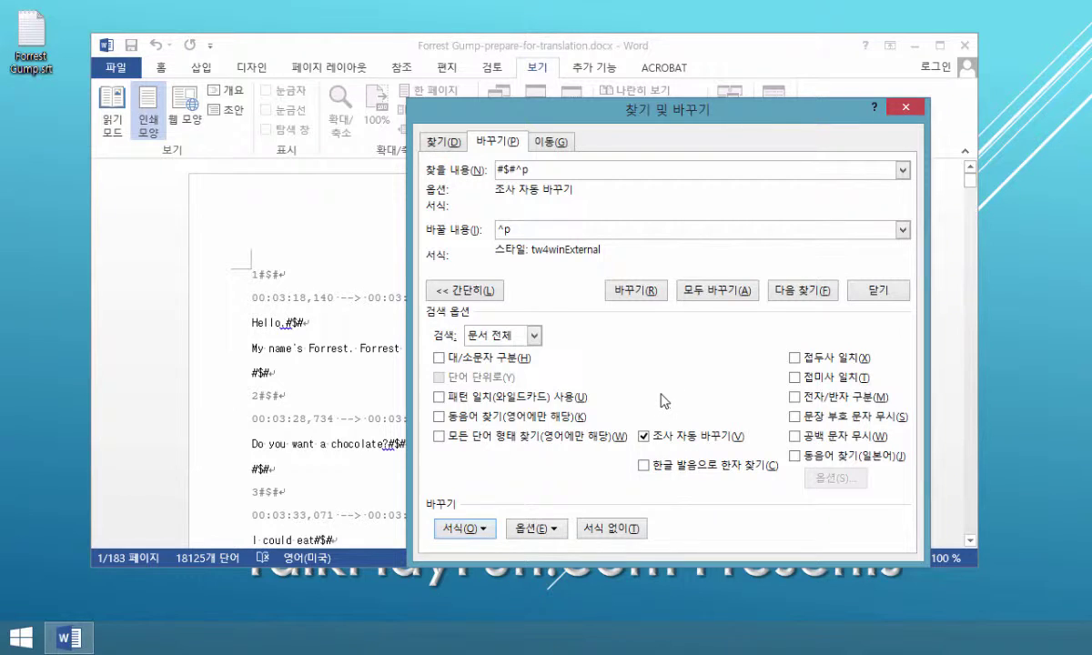
{"action": "left_click", "coordinate": [609, 532]}
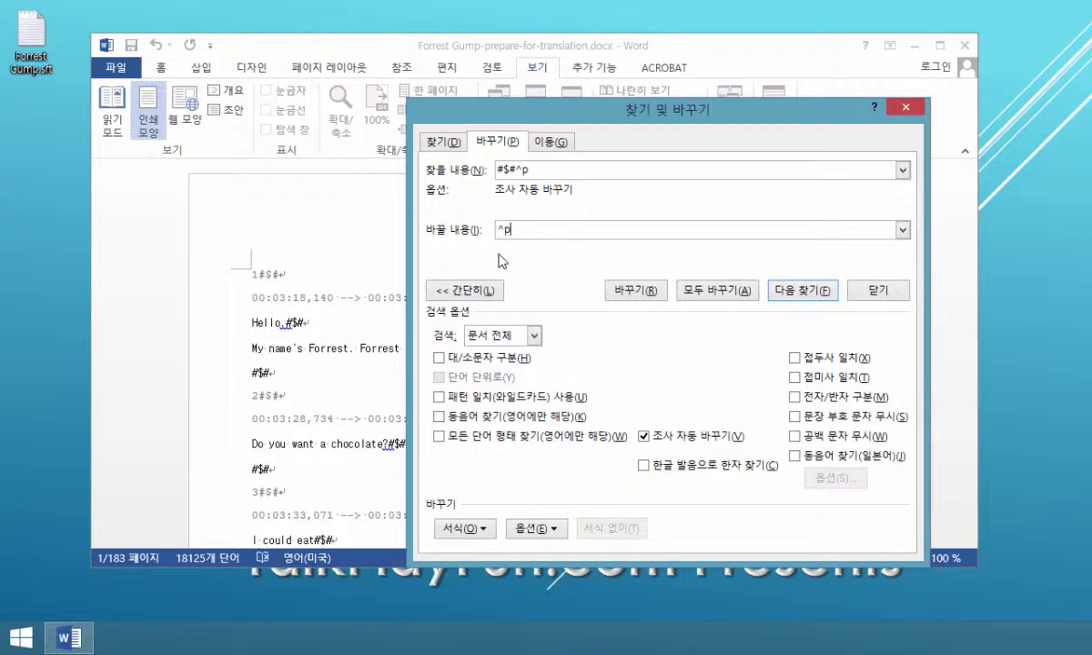
{"action": "type", "text": ","}
{"action": "key", "text": "BackSpace"}
{"action": "key", "text": "BackSpace"}
{"action": "key", "text": "BackSpace"}
{"action": "key", "text": "BackSpace"}
- Replace every #$#^p in the document with ^p, close find and replace, and review the first subtitle entries
{"action": "left_click", "coordinate": [707, 292]}
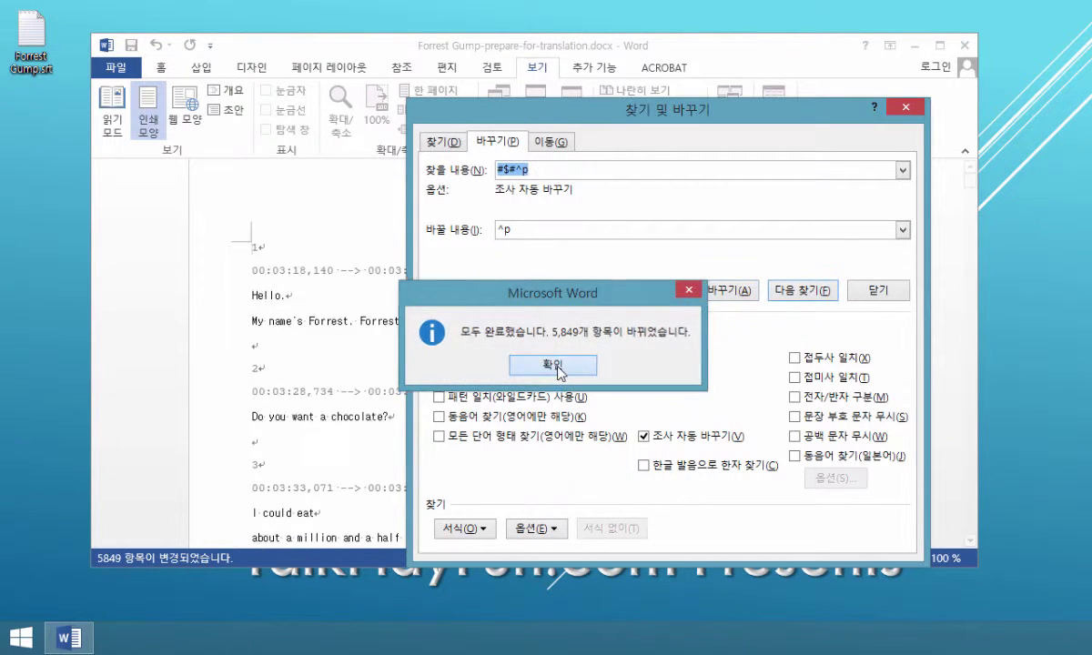
{"action": "left_click", "coordinate": [623, 372]}
{"action": "left_click", "coordinate": [906, 107]}
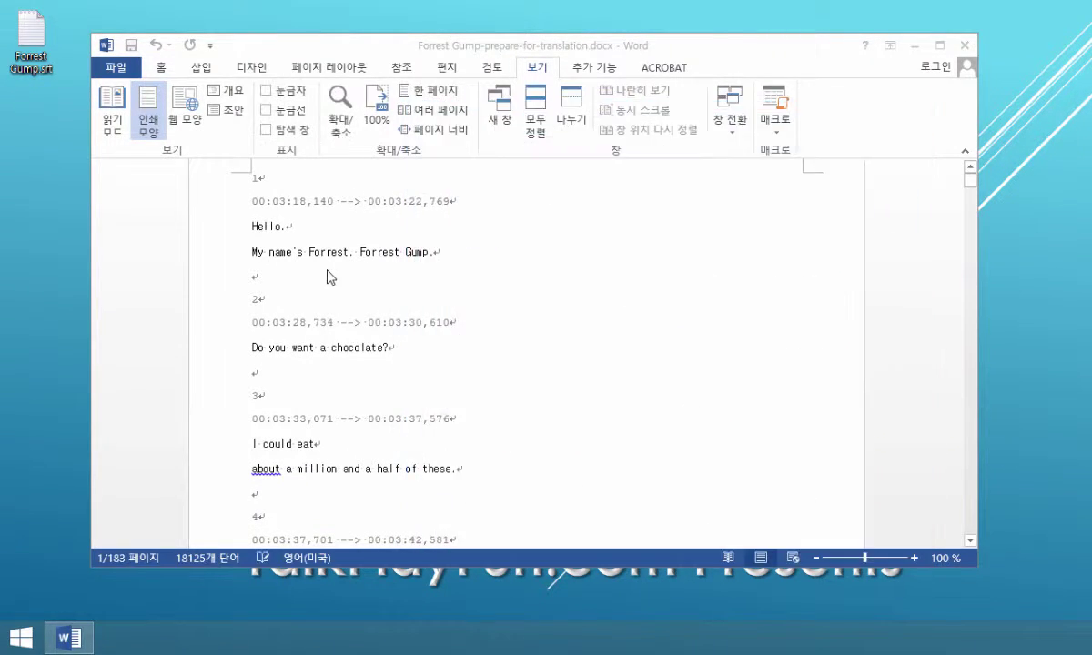
{"action": "scroll", "coordinate": [327, 271], "scroll_direction": "up", "scroll_amount": 2}
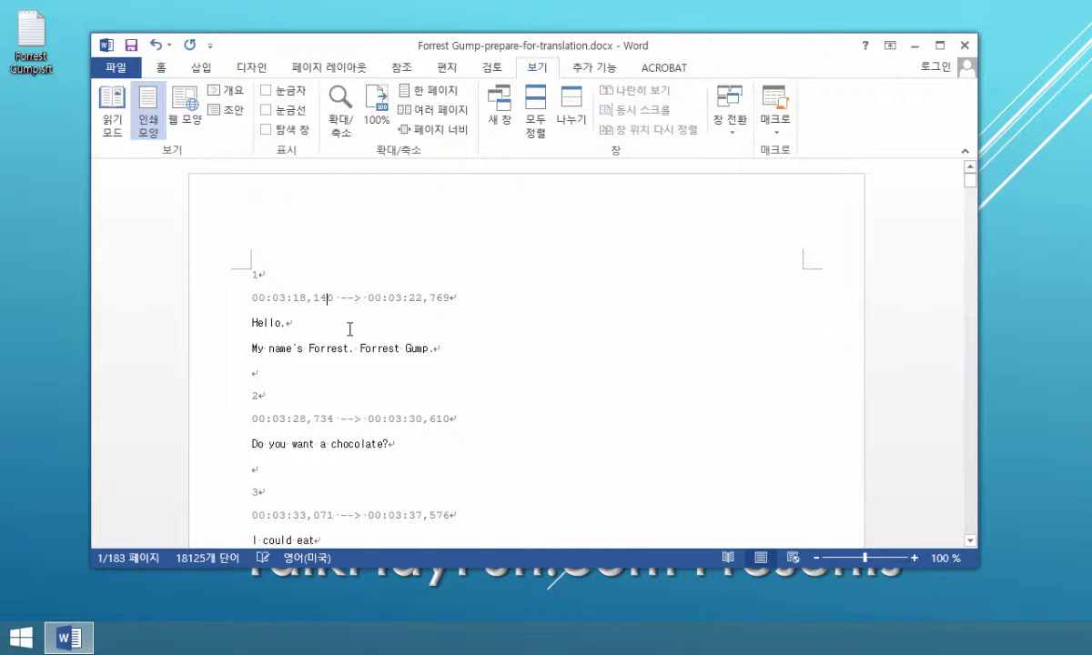
{"action": "scroll", "coordinate": [350, 329], "scroll_direction": "down", "scroll_amount": 2}
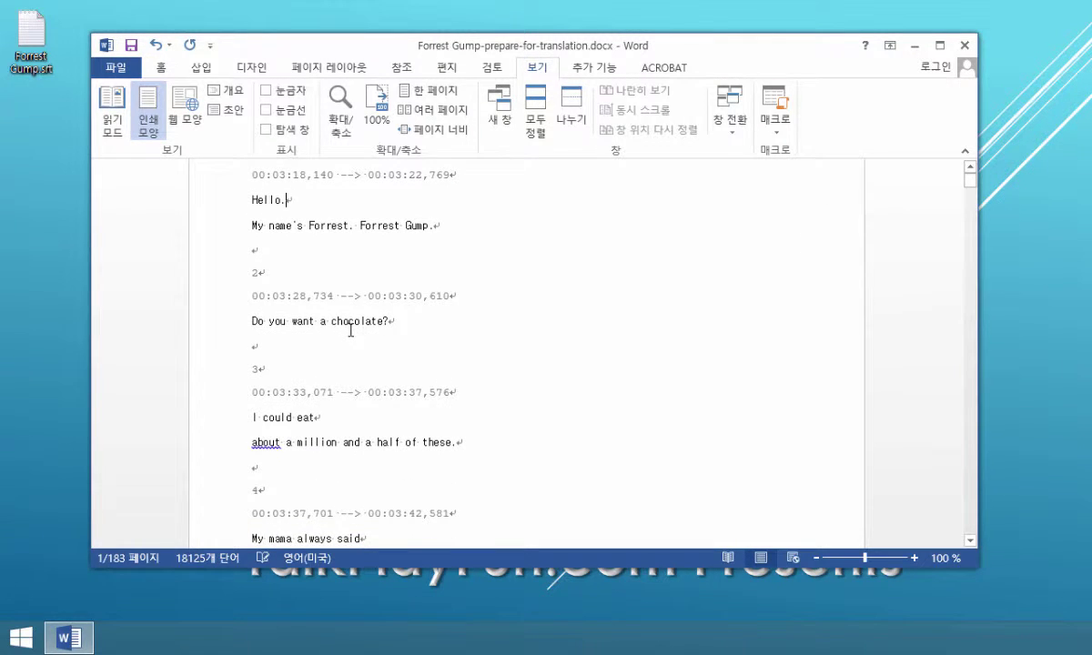
{"action": "scroll", "coordinate": [349, 330], "scroll_direction": "up", "scroll_amount": 1}
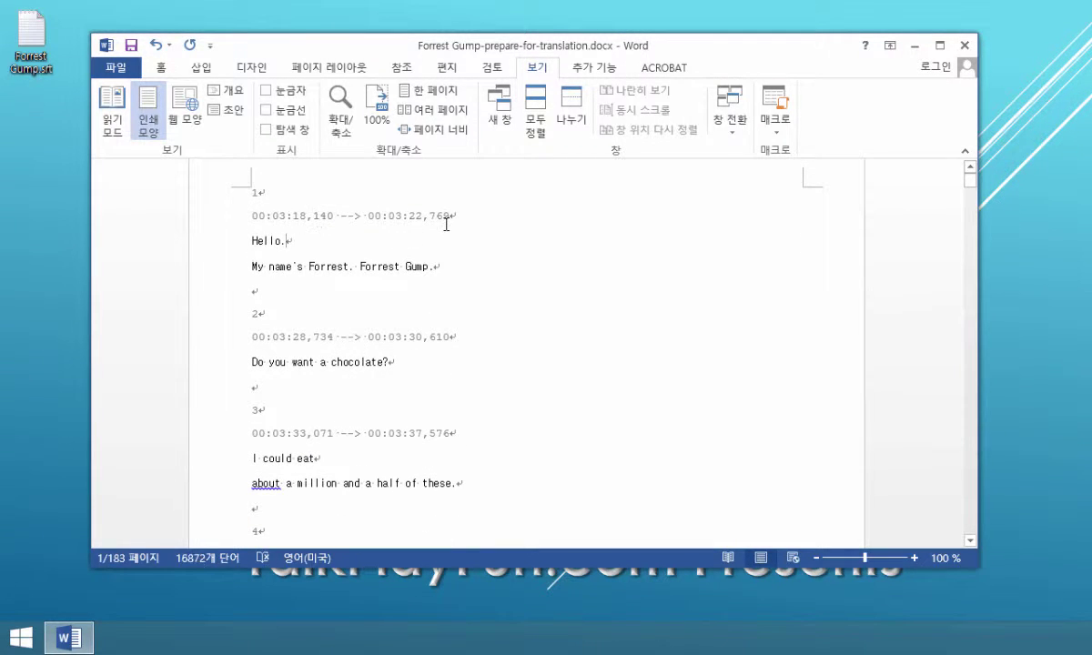